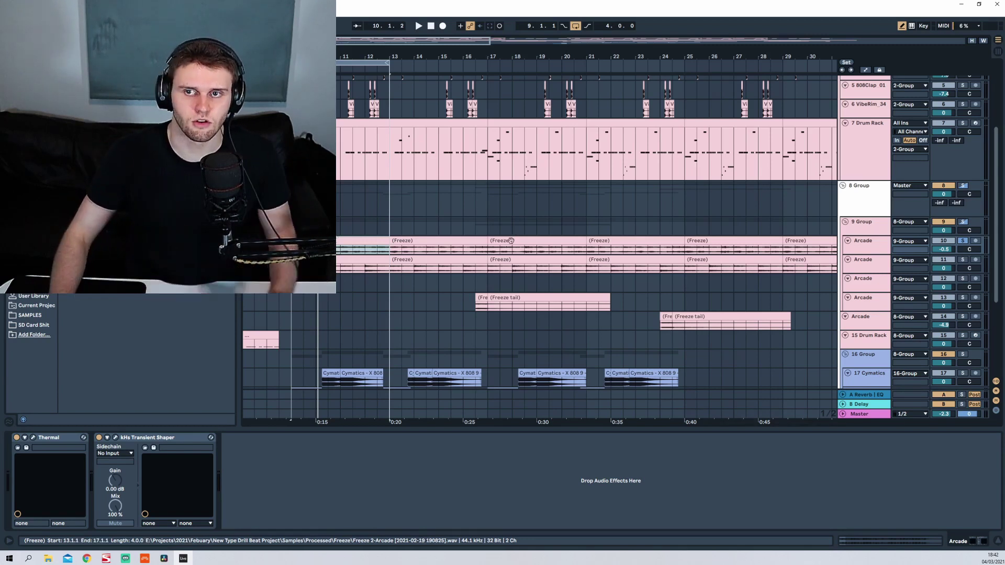
- Duplicate the soloed Arcade track in the 9 Group and play both copies together
{"action": "left_click", "coordinate": [851, 251]}
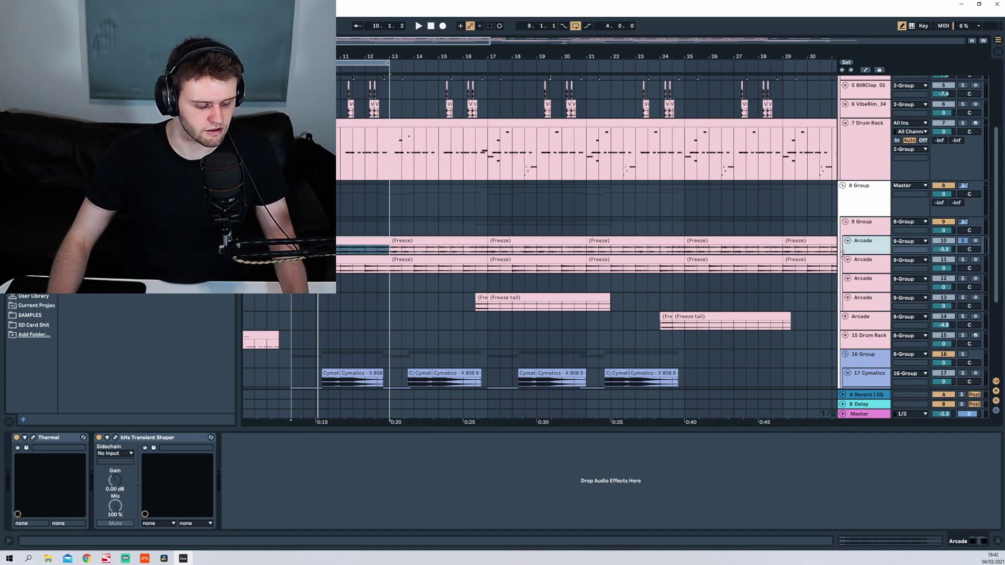
{"action": "left_click", "coordinate": [33, 437]}
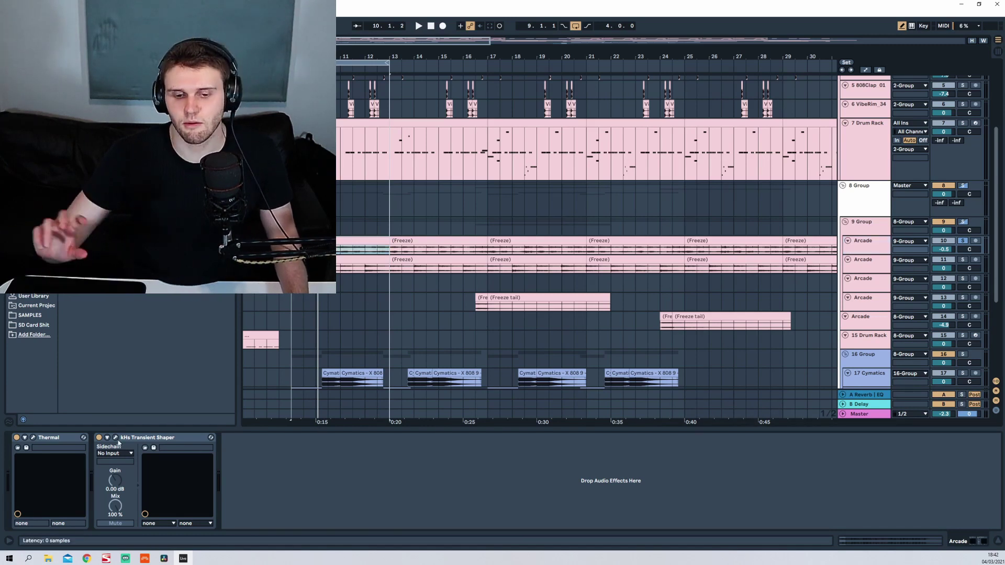
{"action": "left_click", "coordinate": [257, 465]}
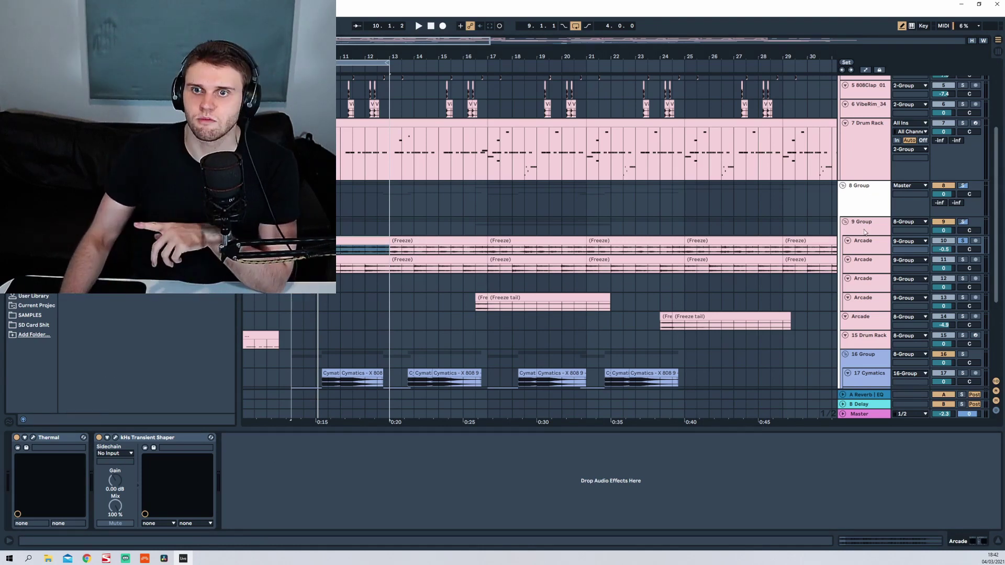
{"action": "key", "text": "ctrl+d"}
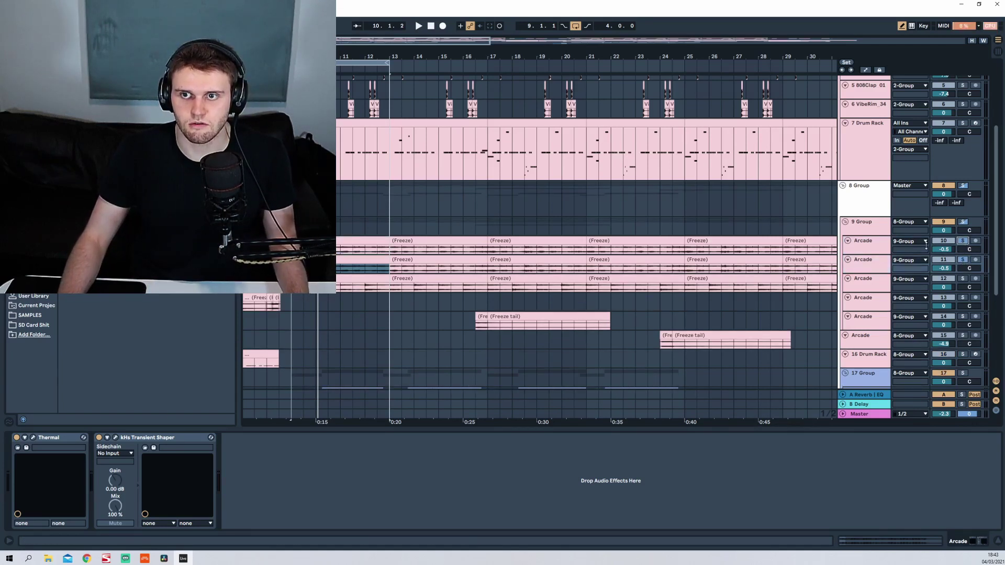
{"action": "key", "text": "space"}
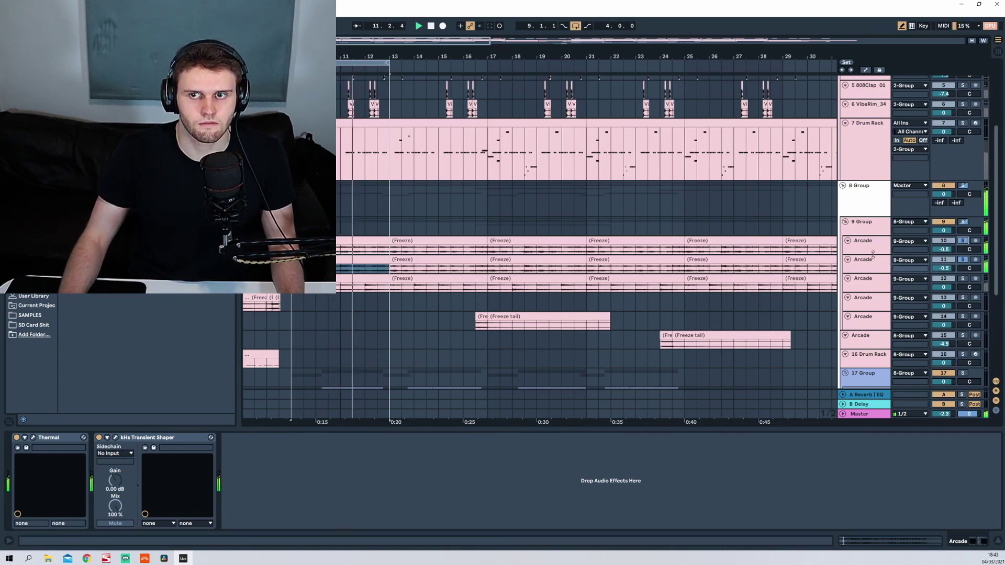
{"action": "mouse_move", "coordinate": [873, 254]}
{"action": "left_mouse_down"}
{"action": "mouse_move", "coordinate": [873, 264]}
{"action": "mouse_move", "coordinate": [873, 255]}
{"action": "left_mouse_up"}
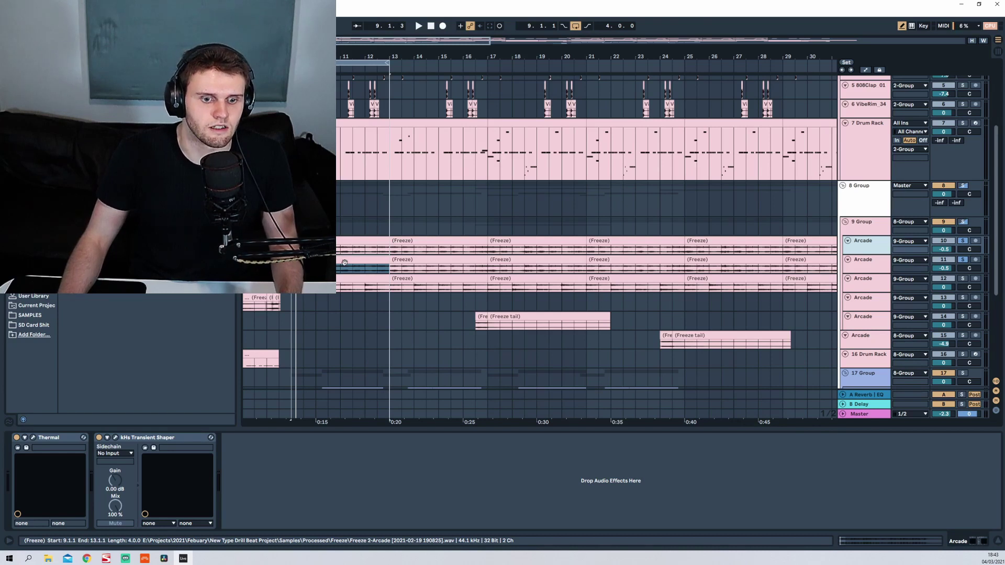
- Open the frozen clip on the duplicated Arcade track and shrink the clip editor so the arrangement tracks fit above it
{"action": "double_click", "coordinate": [378, 263]}
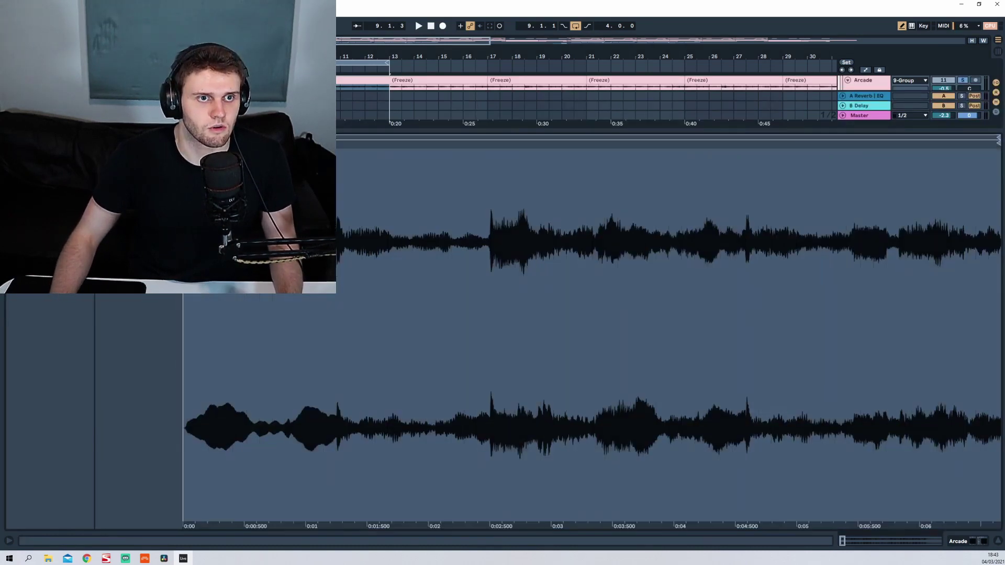
{"action": "scroll", "coordinate": [343, 84], "scroll_direction": "up", "scroll_amount": 2}
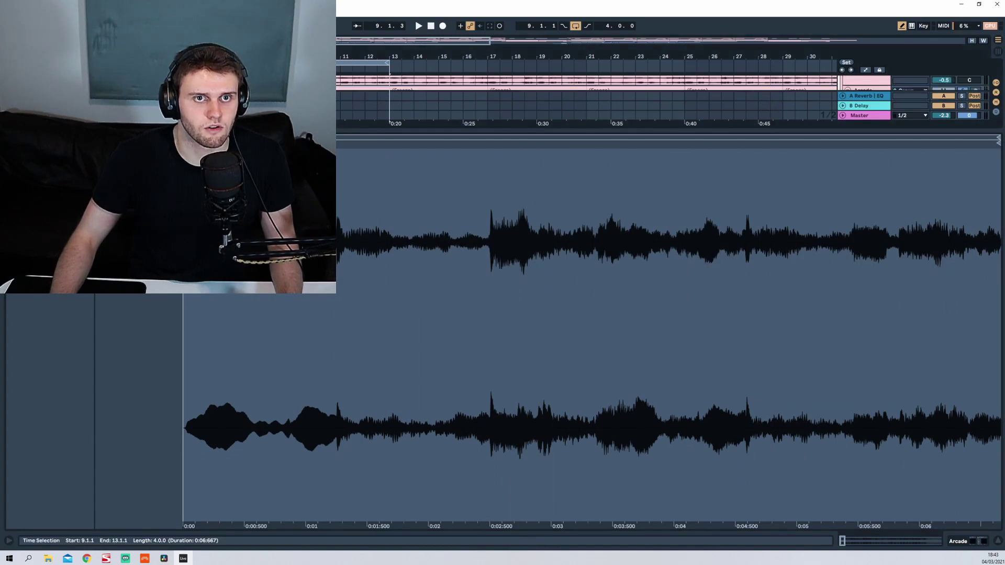
{"action": "scroll", "coordinate": [343, 84], "scroll_direction": "down", "scroll_amount": 1}
{"action": "key", "text": "shift+Tab"}
{"action": "key", "text": "shift+Tab"}
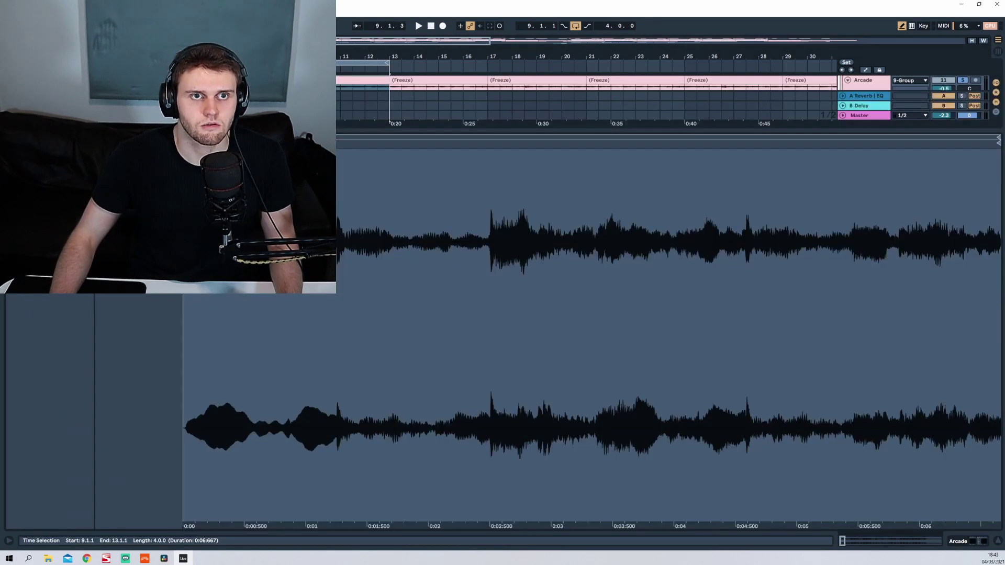
{"action": "scroll", "coordinate": [335, 84], "scroll_direction": "down", "scroll_amount": 3}
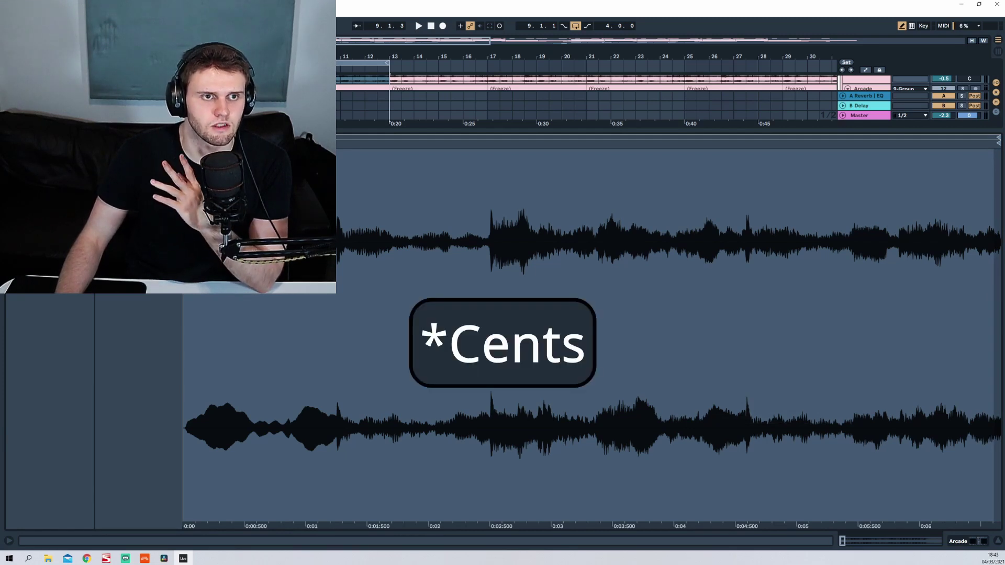
{"action": "left_click_drag", "start_coordinate": [179, 130], "coordinate": [179, 313]}
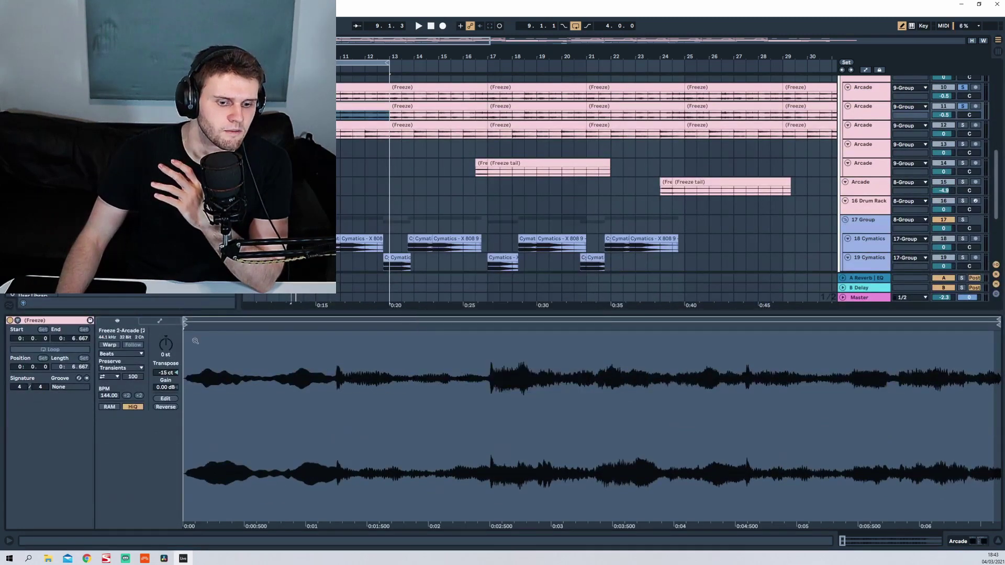
- Reset the duplicated Arcade clip's detune to 0 ct, then set it to -15 ct
{"action": "double_click", "coordinate": [166, 373]}
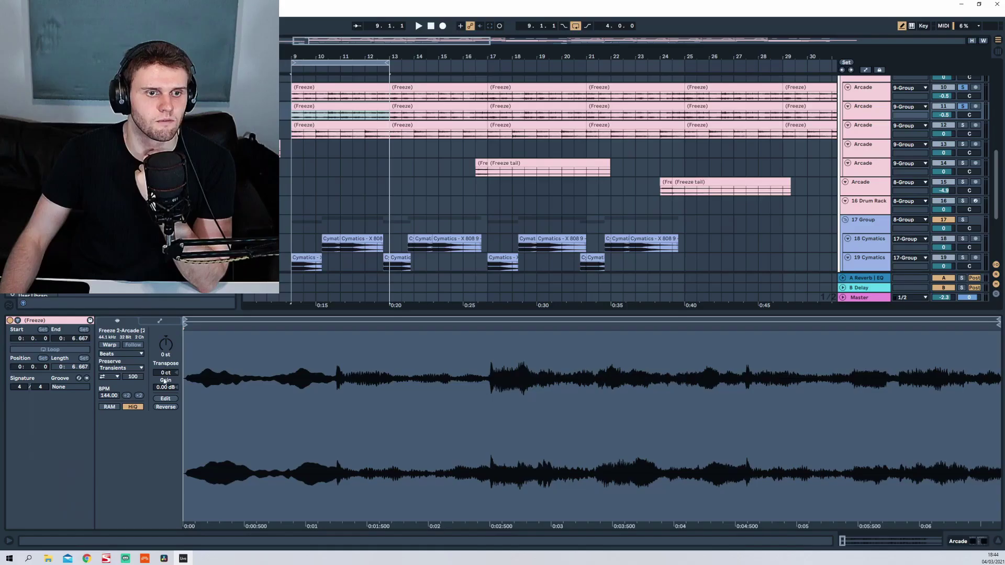
{"action": "left_click_drag", "start_coordinate": [165, 372], "coordinate": [166, 381]}
- Pan the original Arcade track to 50R and its duplicate to 50L, and detune the duplicate's clip to -25 ct
{"action": "left_click_drag", "start_coordinate": [471, 171], "coordinate": [472, 174]}
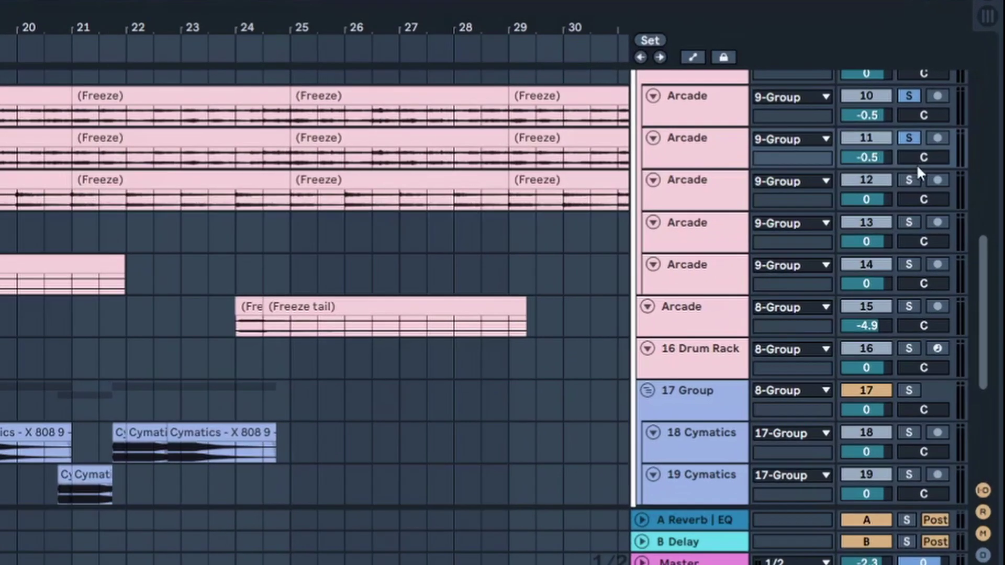
{"action": "left_click_drag", "start_coordinate": [915, 164], "coordinate": [898, 177]}
{"action": "left_click_drag", "start_coordinate": [908, 111], "coordinate": [909, 105]}
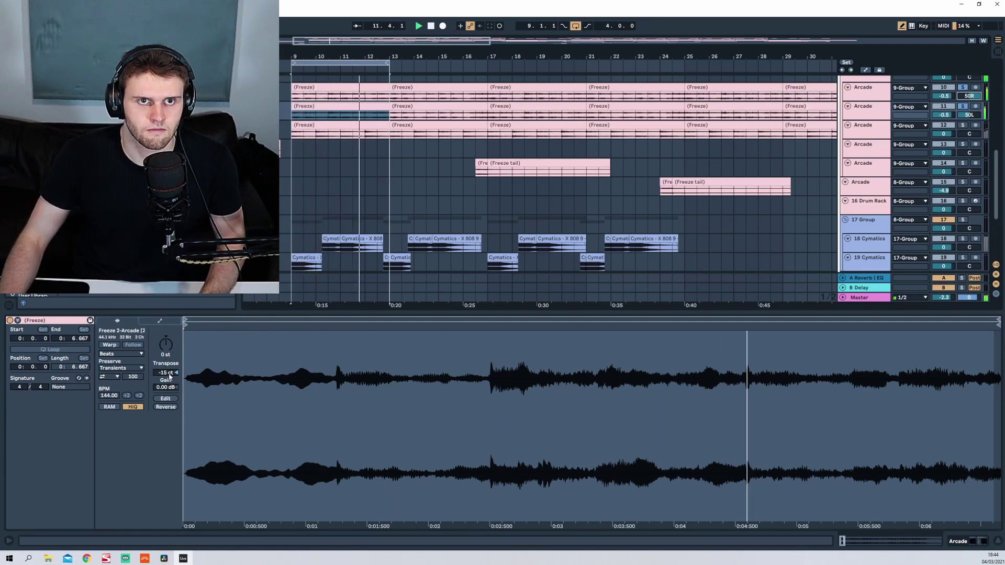
{"action": "left_click_drag", "start_coordinate": [163, 373], "coordinate": [163, 375]}
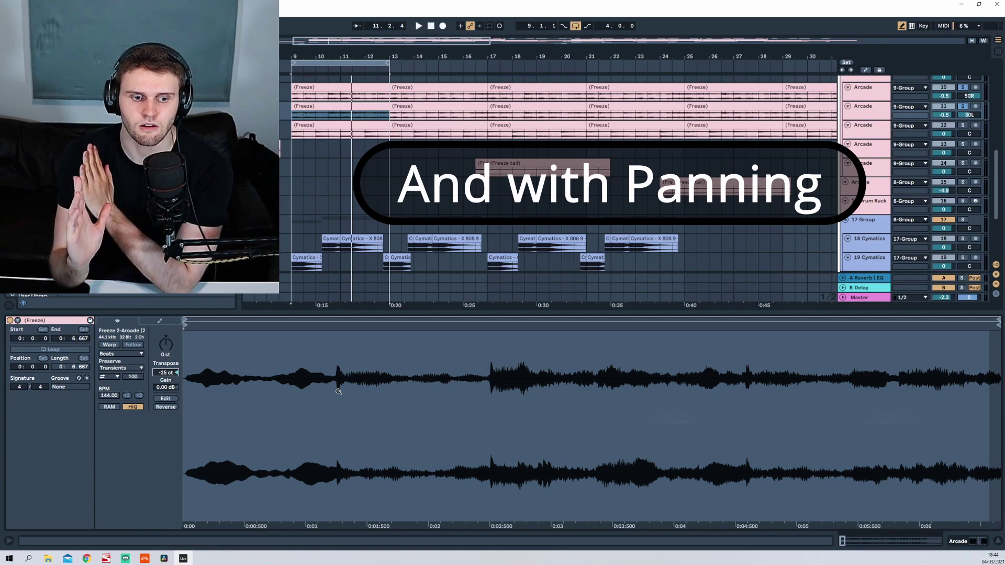
- Duplicate the right-panned Arcade track and reorder the tracks so the 50L layer sits directly below the 50R one
{"action": "left_click", "coordinate": [868, 92]}
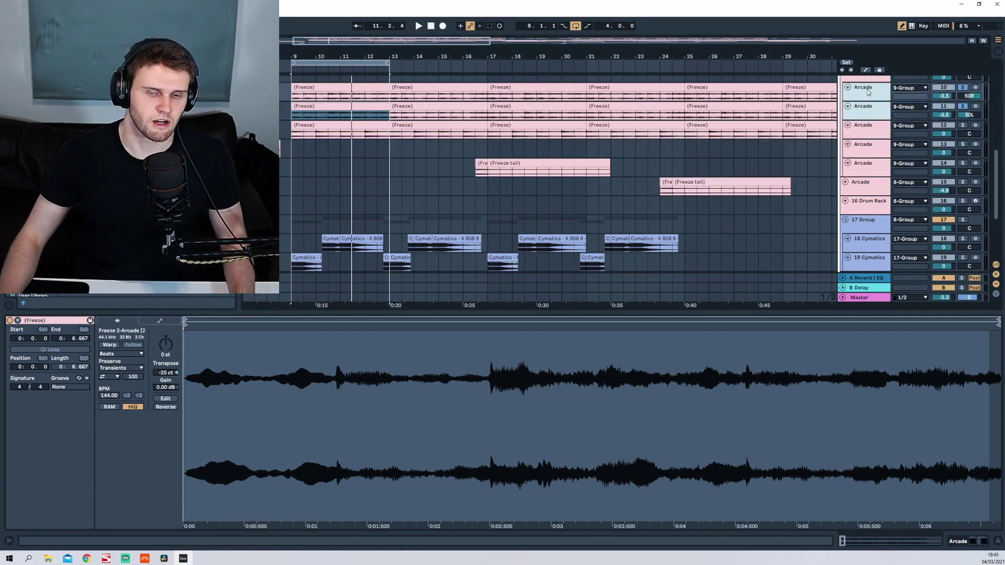
{"action": "key", "text": "ctrl+d"}
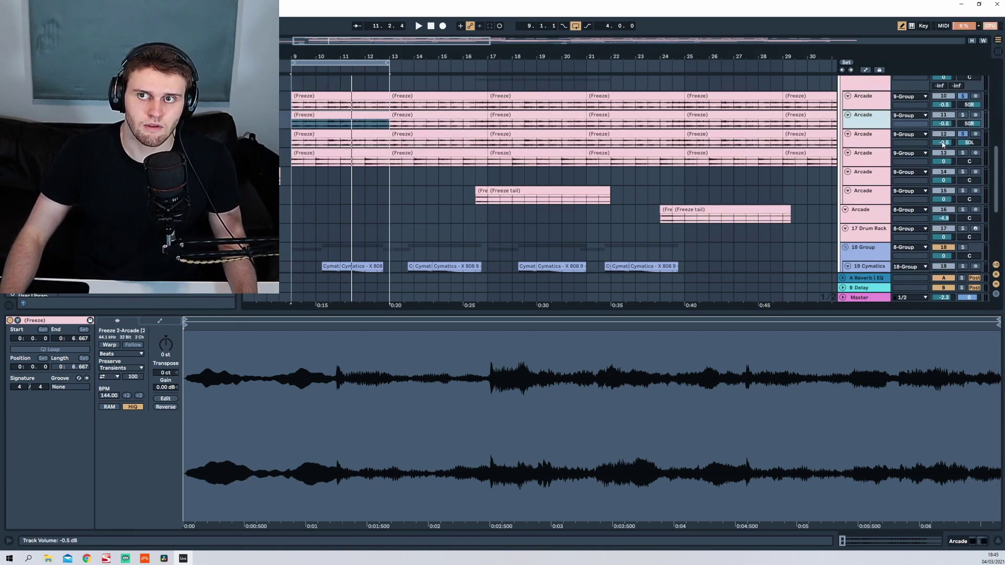
{"action": "left_click_drag", "start_coordinate": [869, 137], "coordinate": [870, 116]}
- Lower the 50R and 50L Arcade tracks to -8.5 dB and group them
{"action": "left_click", "coordinate": [871, 99], "text": "shift"}
{"action": "left_click_drag", "start_coordinate": [938, 105], "coordinate": [937, 113]}
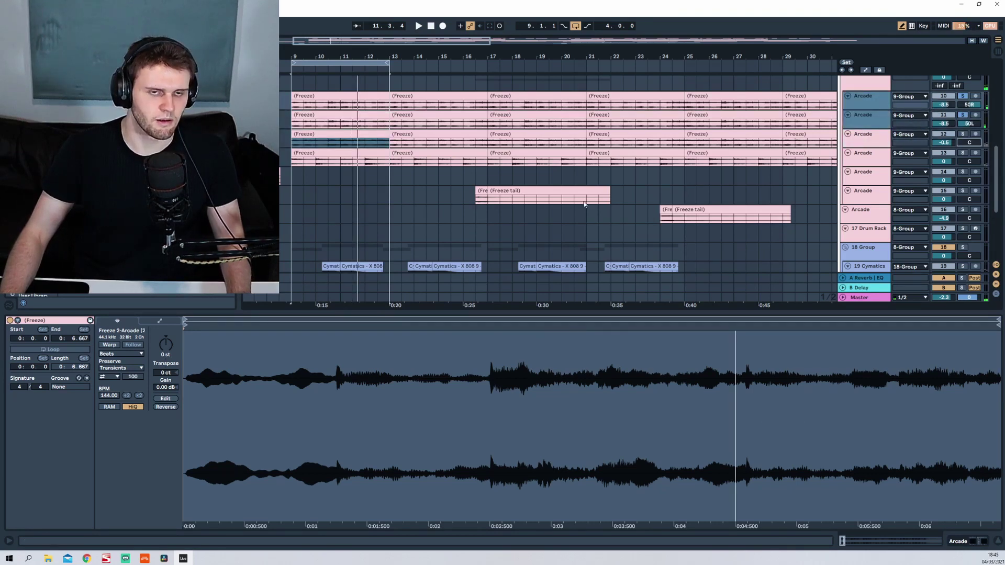
{"action": "key", "text": "ctrl+g"}
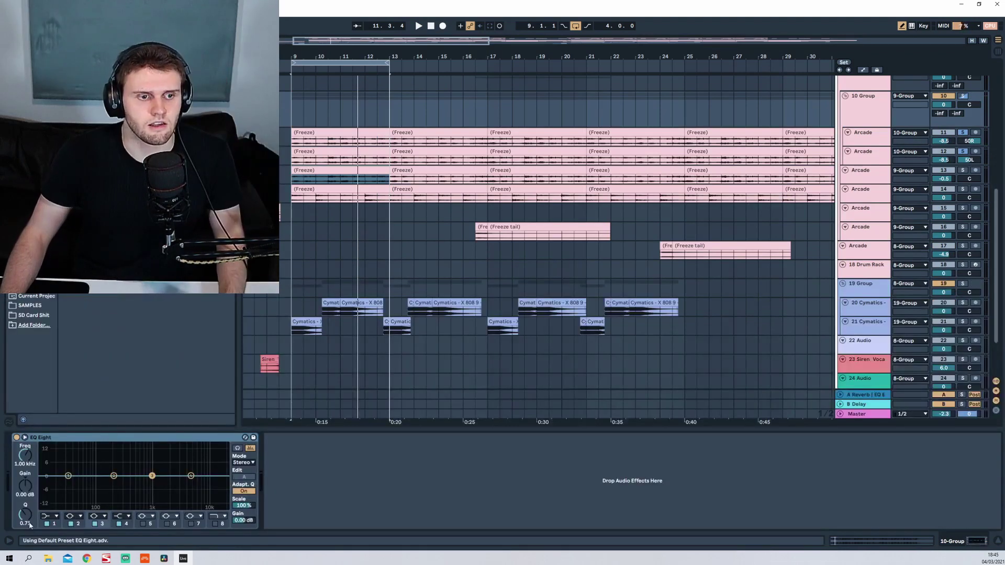
- On the 10 Group, set EQ Eight's band 1 to a low cut at 1.10 kHz and add a Channel EQ with High at 15 dB
{"action": "left_click", "coordinate": [49, 516]}
{"action": "left_click", "coordinate": [49, 464]}
{"action": "left_click_drag", "start_coordinate": [25, 455], "coordinate": [30, 496]}
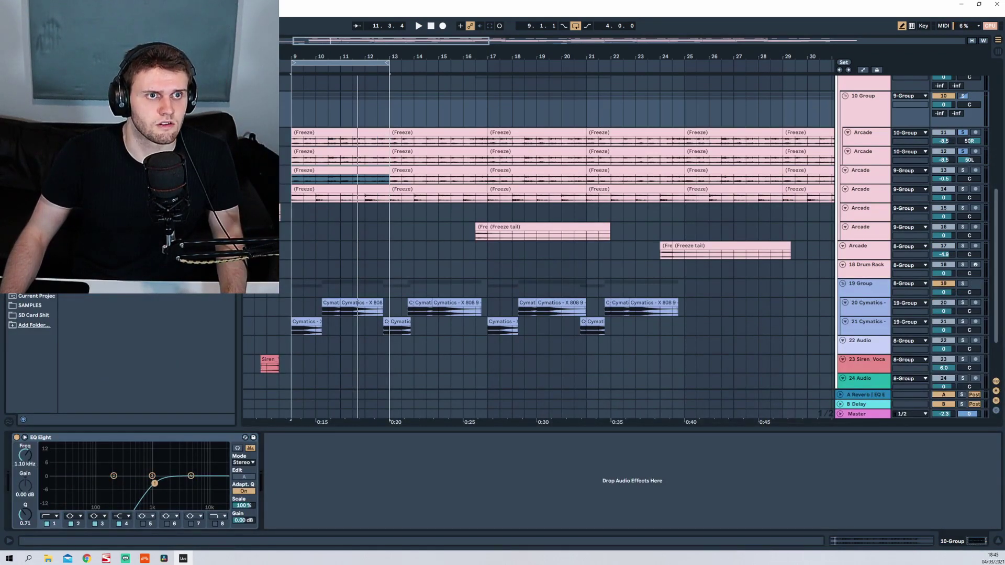
{"action": "left_click_drag", "start_coordinate": [94, 199], "coordinate": [364, 450]}
{"action": "left_click_drag", "start_coordinate": [335, 517], "coordinate": [335, 460]}
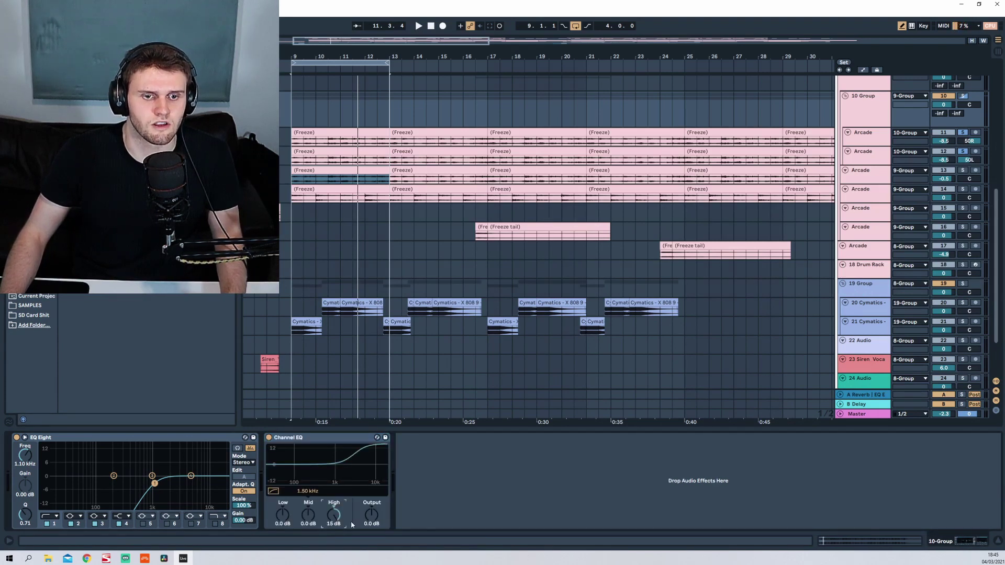
- Audition the panned Arcade layers with the centred Arcade track and readjust the EQ Eight low-cut frequency on the 10 Group
{"action": "key", "text": "space"}
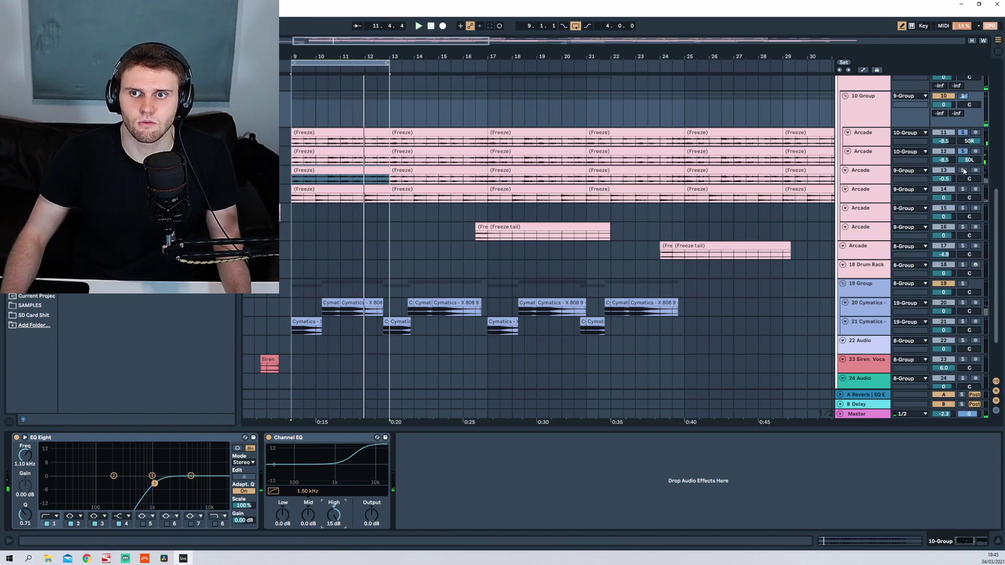
{"action": "key", "text": "space"}
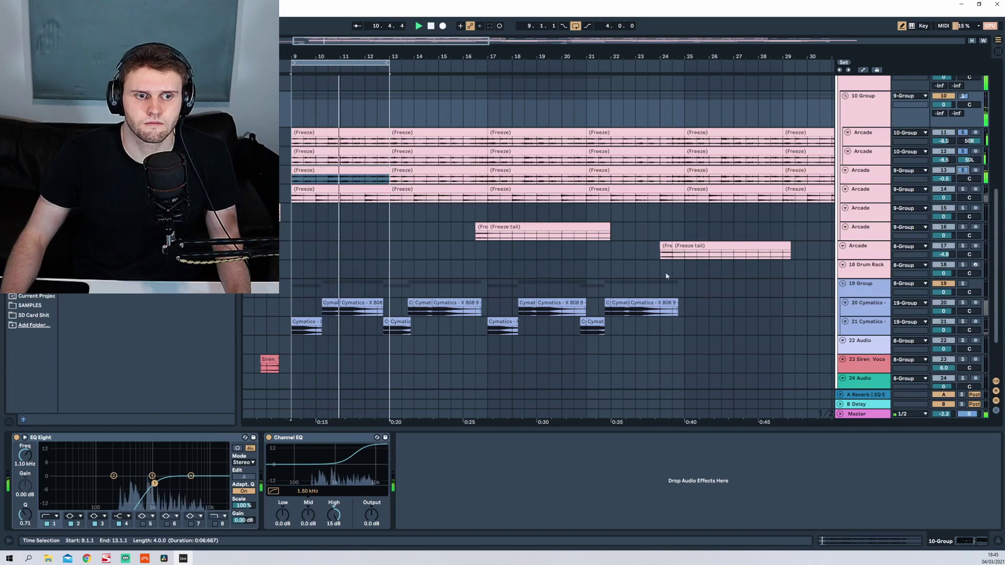
{"action": "left_click_drag", "start_coordinate": [154, 483], "coordinate": [171, 483]}
{"action": "left_click_drag", "start_coordinate": [26, 459], "coordinate": [26, 463]}
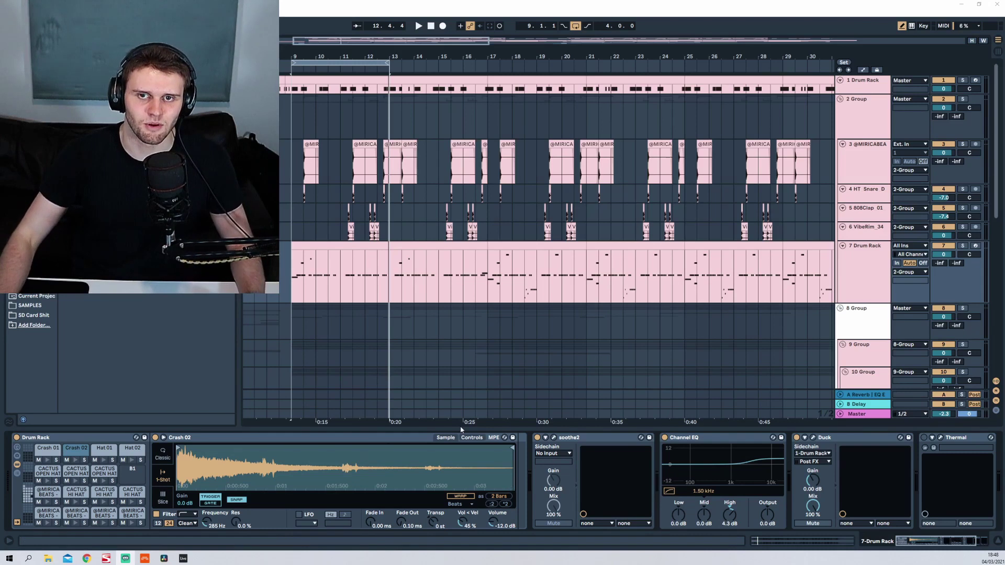
- Select the first clip on the 7 Drum Rack track, solo that track and play the looped section
{"action": "left_click", "coordinate": [329, 246]}
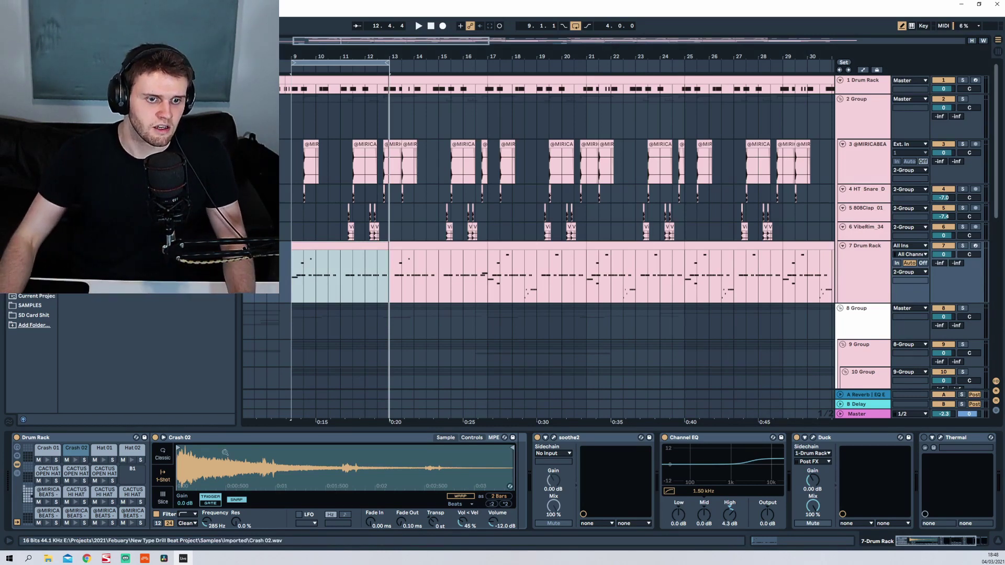
{"action": "left_click", "coordinate": [963, 246]}
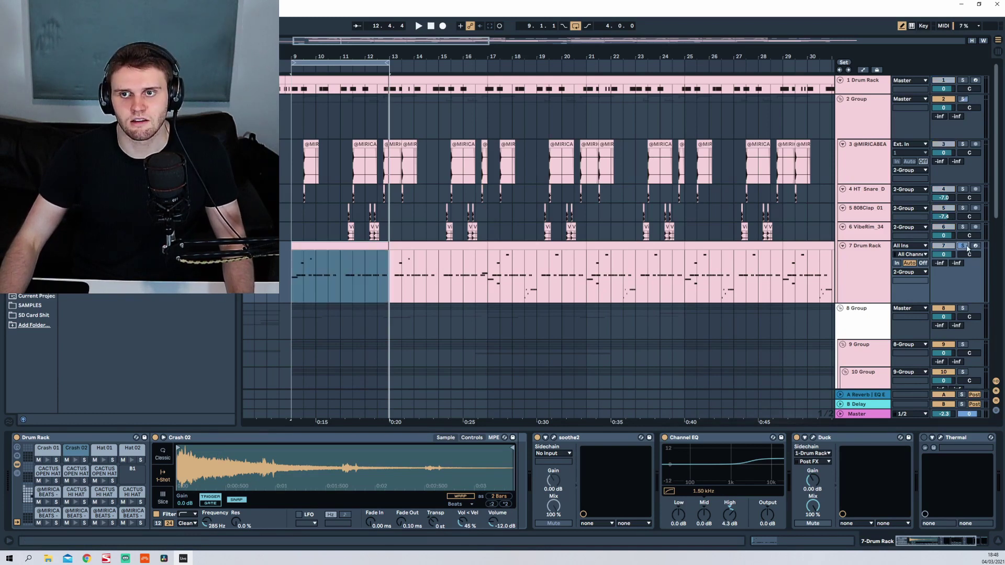
{"action": "key", "text": "space"}
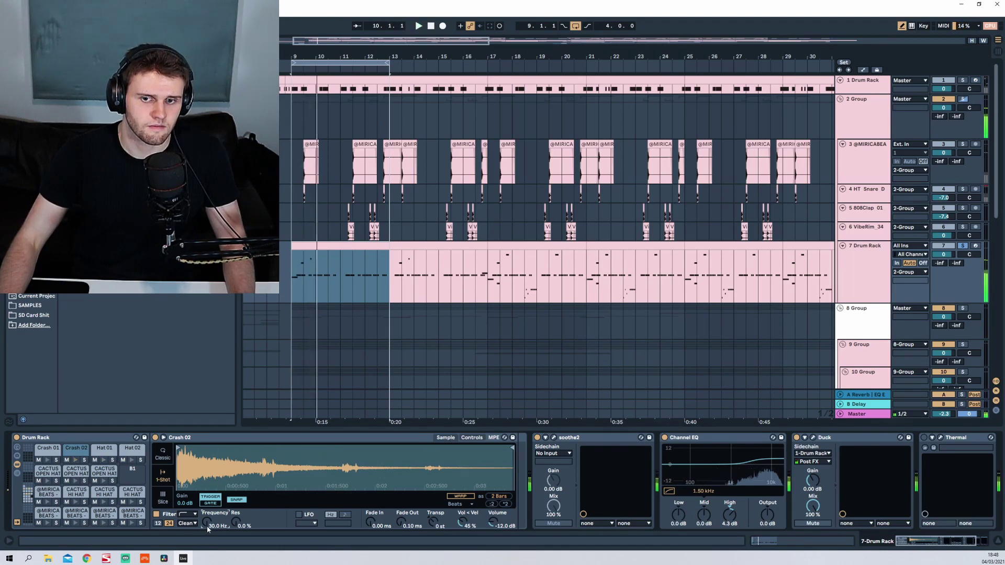
- Compare filter frequencies on the Crash 02 sample, dropping the high-pass to 30 Hz and raising it again
{"action": "mouse_move", "coordinate": [207, 526]}
{"action": "left_mouse_down"}
{"action": "mouse_move", "coordinate": [207, 502]}
{"action": "mouse_move", "coordinate": [208, 526]}
{"action": "left_mouse_up"}
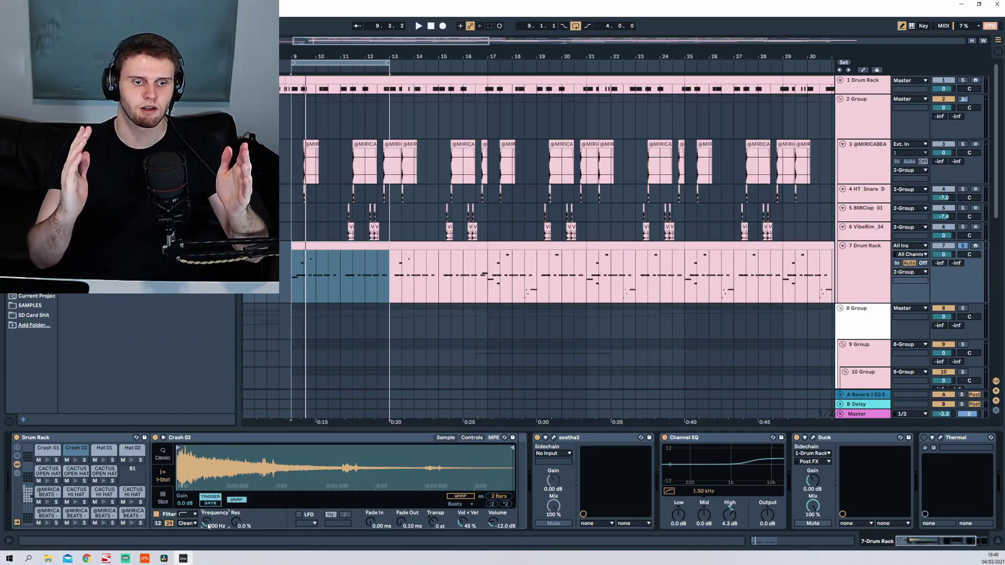
{"action": "key", "text": "space"}
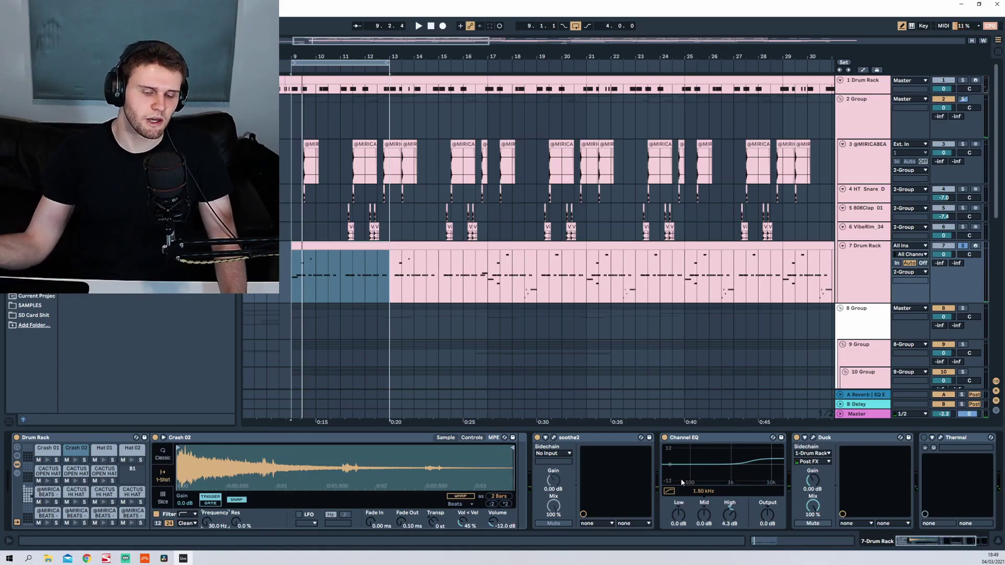
{"action": "left_click_drag", "start_coordinate": [207, 523], "coordinate": [207, 513]}
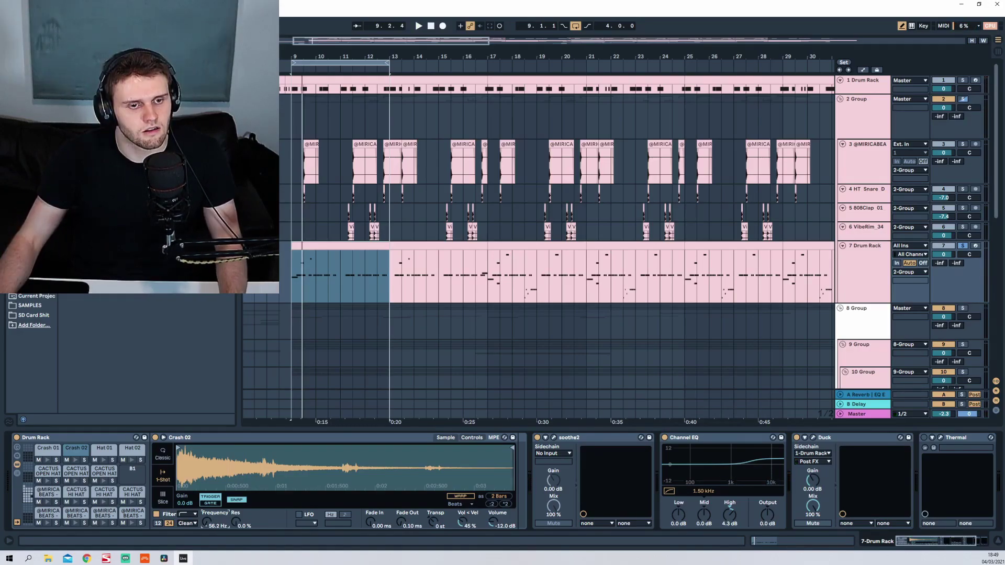
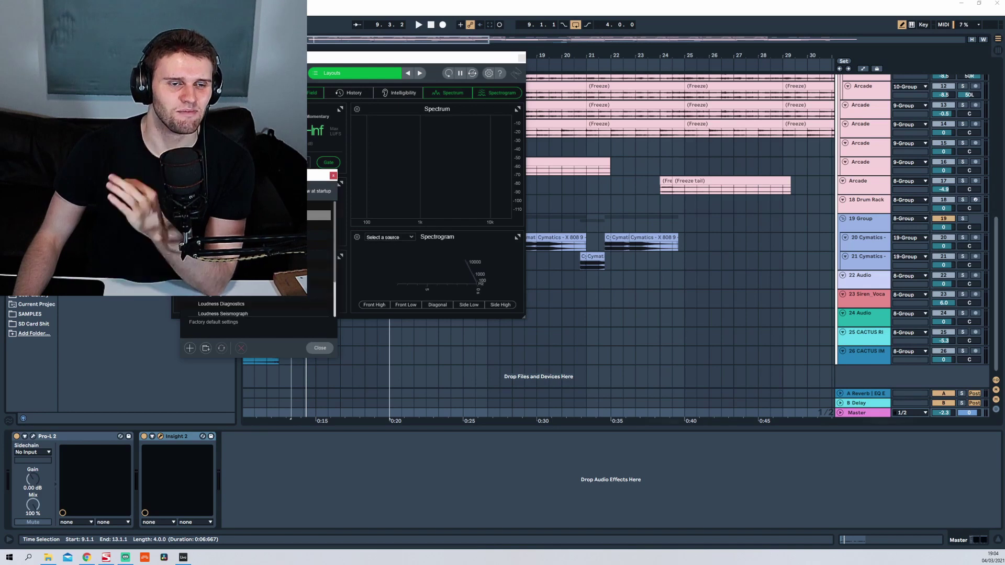
- Load the OSCO Preset in Insight 2 on the Master, and enlarge and reposition its window to view the meters during playback
{"action": "scroll", "coordinate": [257, 256], "scroll_direction": "down", "scroll_amount": 3}
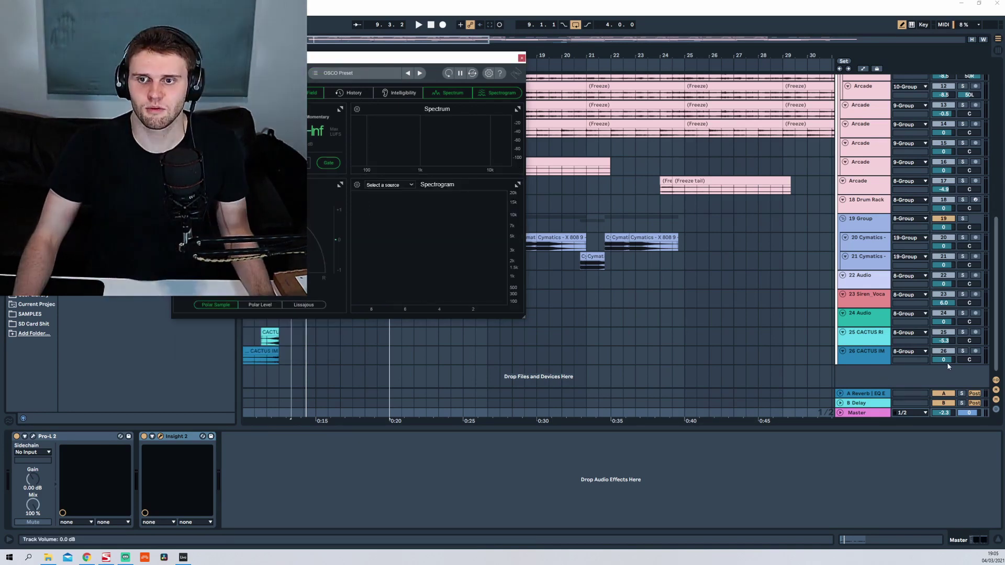
{"action": "scroll", "coordinate": [964, 260], "scroll_direction": "up", "scroll_amount": 3}
{"action": "scroll", "coordinate": [962, 248], "scroll_direction": "up", "scroll_amount": 3}
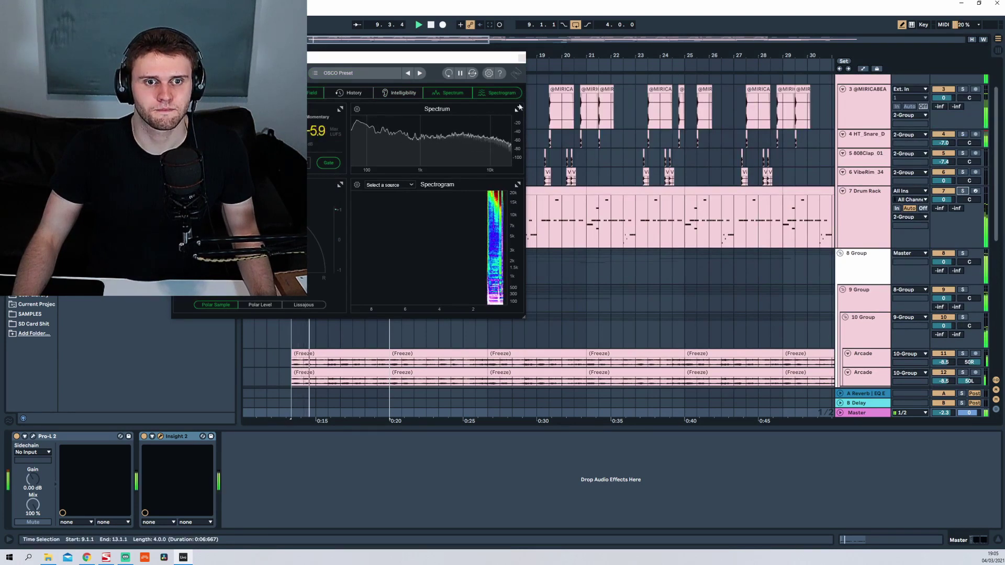
{"action": "left_click_drag", "start_coordinate": [526, 318], "coordinate": [931, 429]}
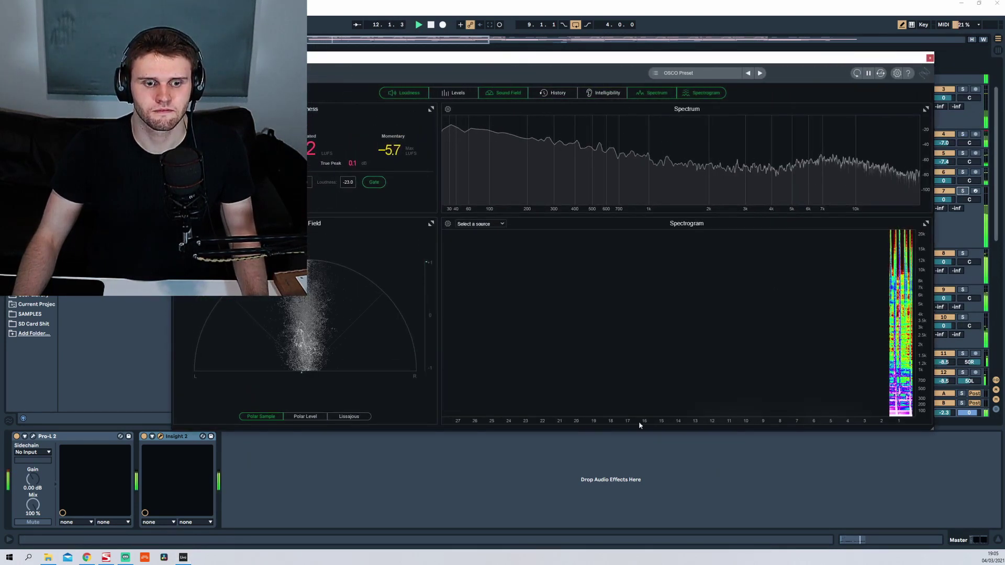
{"action": "left_click_drag", "start_coordinate": [273, 58], "coordinate": [358, 51]}
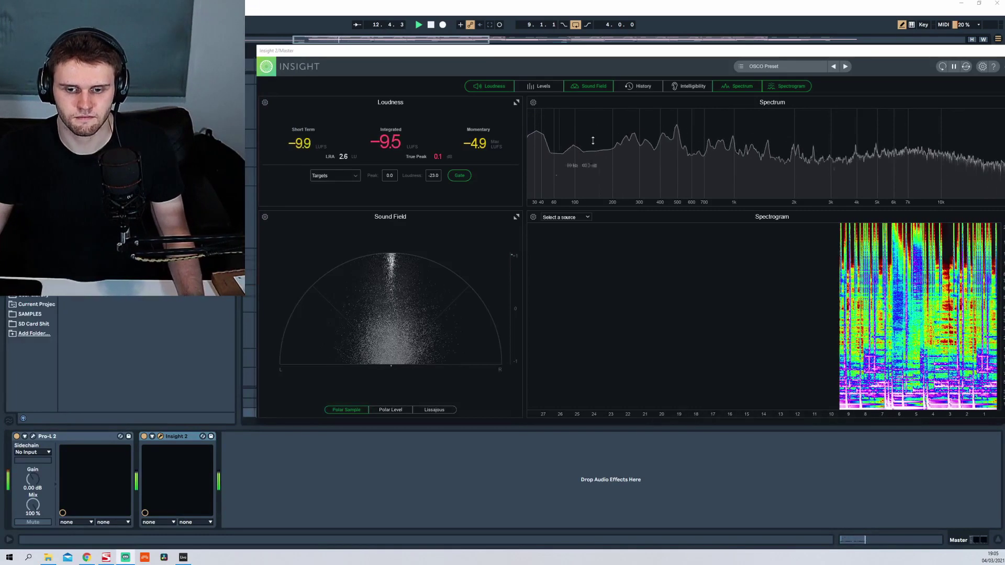
- Stop playback, widen Insight 2's spectrum and spectrogram area, and move its window clear of the track mixer controls
{"action": "left_click_drag", "start_coordinate": [618, 53], "coordinate": [596, 50]}
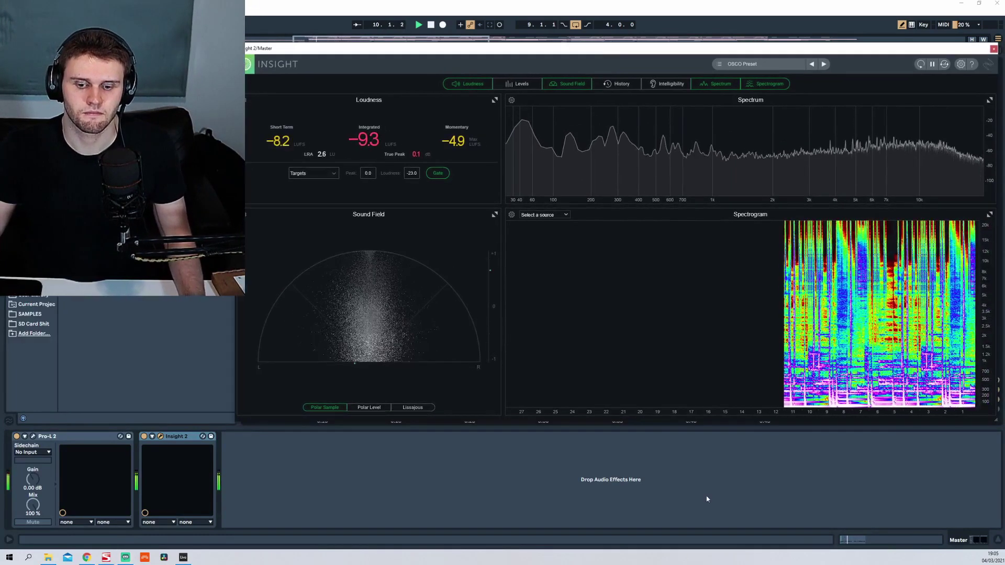
{"action": "key", "text": "space"}
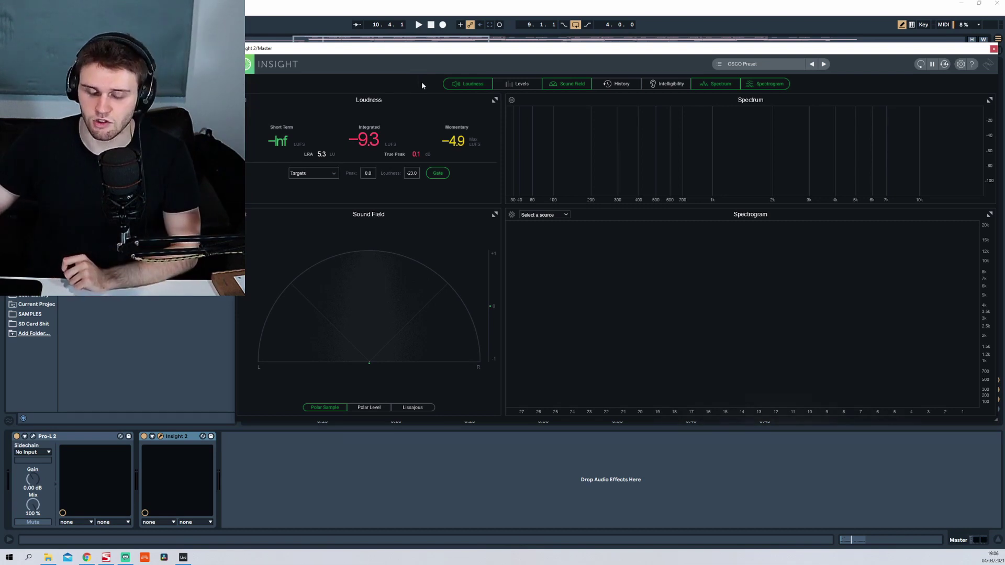
{"action": "left_click_drag", "start_coordinate": [519, 50], "coordinate": [501, 31]}
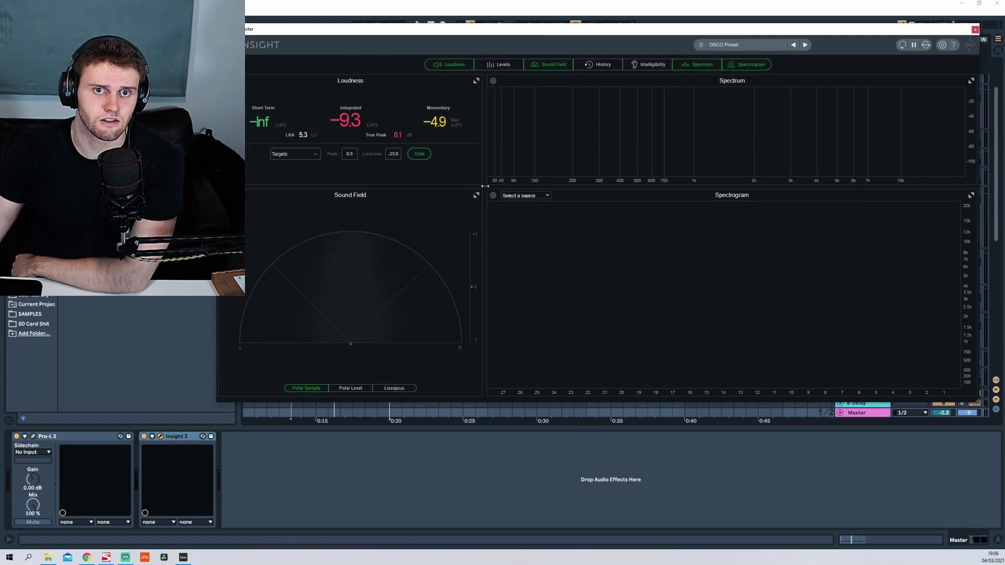
{"action": "left_click_drag", "start_coordinate": [485, 186], "coordinate": [377, 196]}
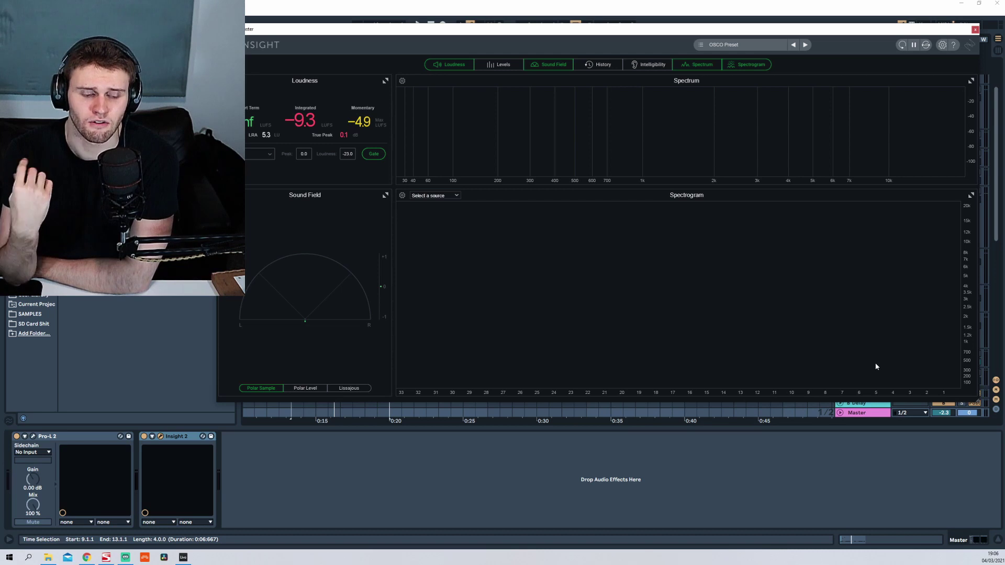
{"action": "left_click_drag", "start_coordinate": [669, 30], "coordinate": [604, 67]}
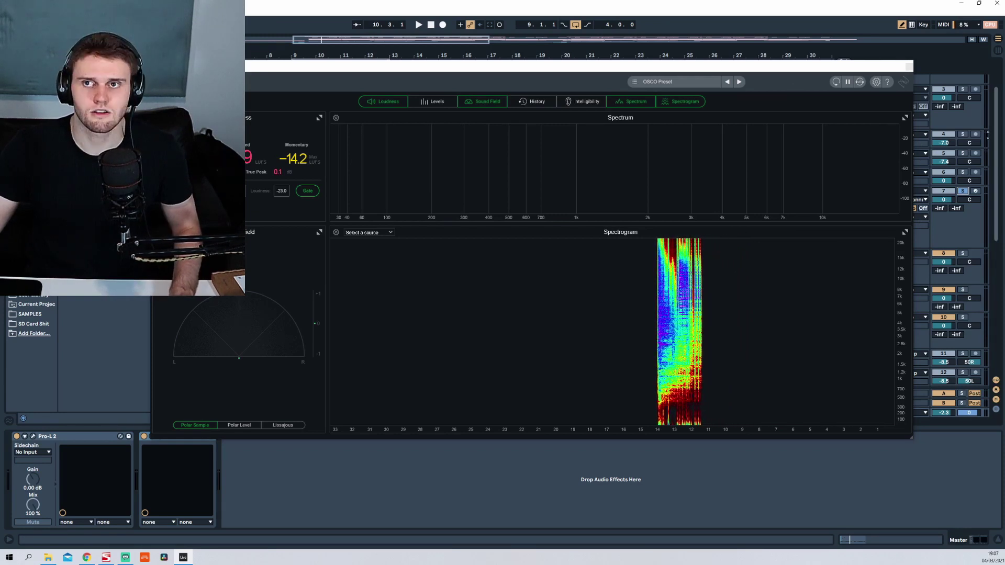
{"action": "left_click_drag", "start_coordinate": [754, 67], "coordinate": [642, 66]}
- Add EQ Eight at the end of the 7 Drum Rack chain and set band 1 to a low cut at about 255 Hz
{"action": "left_click", "coordinate": [865, 203]}
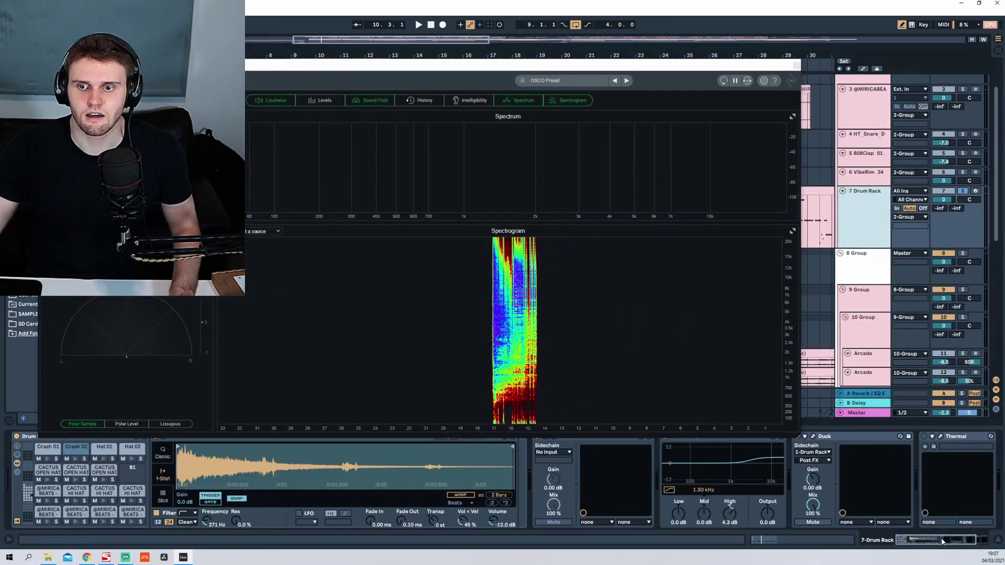
{"action": "left_click_drag", "start_coordinate": [942, 541], "coordinate": [960, 542]}
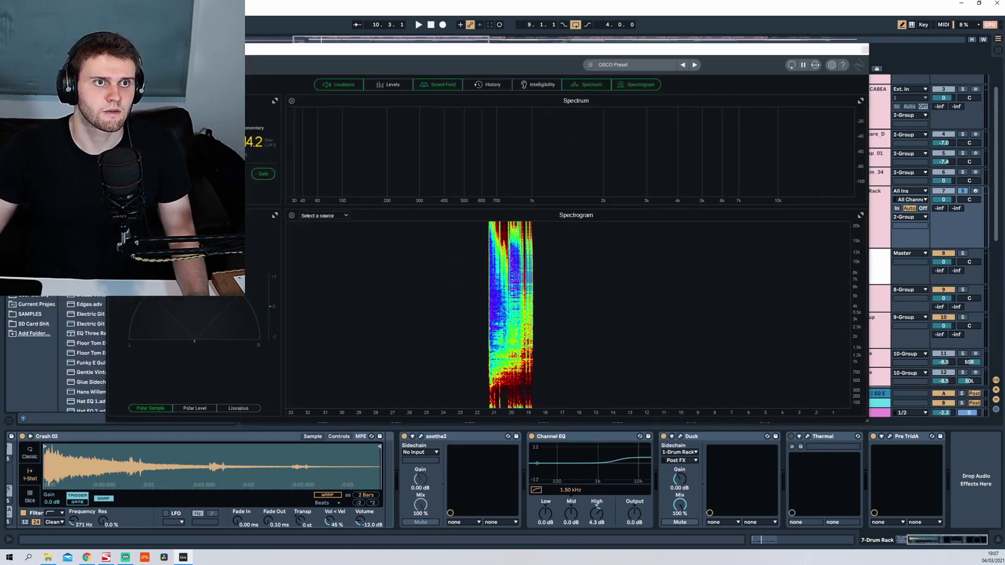
{"action": "double_click", "coordinate": [89, 76]}
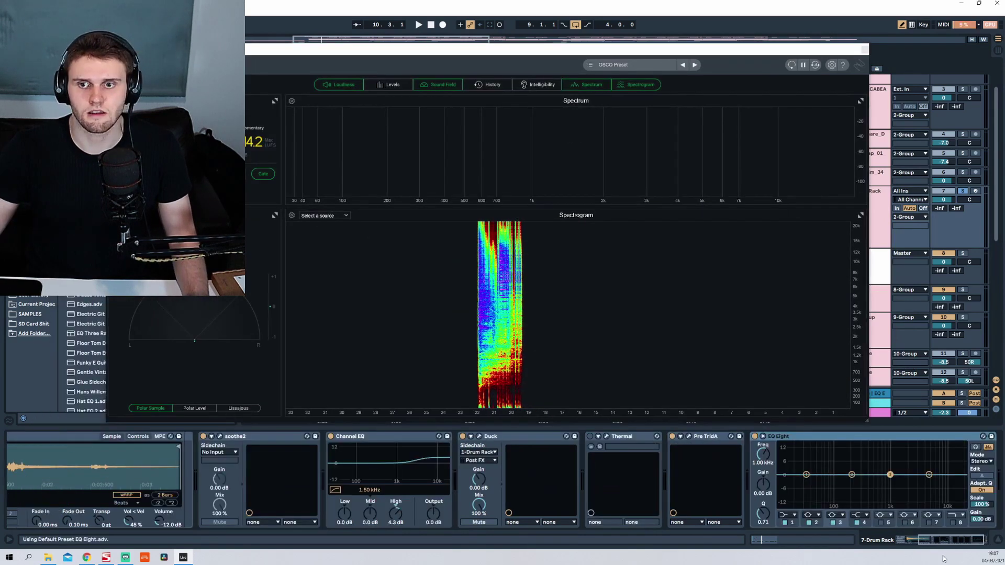
{"action": "left_click", "coordinate": [788, 515]}
{"action": "left_click", "coordinate": [788, 463]}
{"action": "left_click_drag", "start_coordinate": [806, 481], "coordinate": [848, 481]}
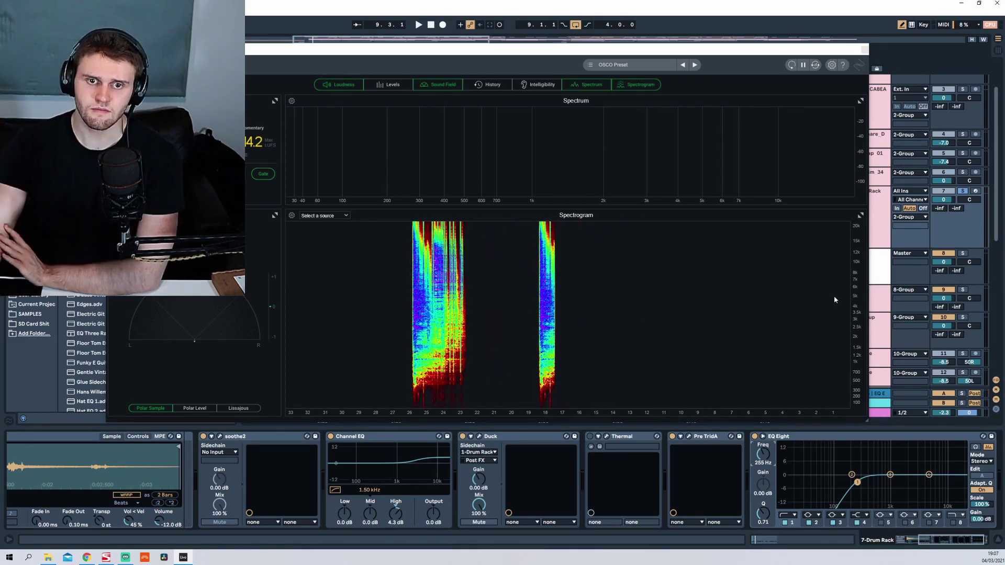
- Compare the looped drums with EQ Eight bypassed and switched back on
{"action": "left_click", "coordinate": [754, 436]}
{"action": "key", "text": "space"}
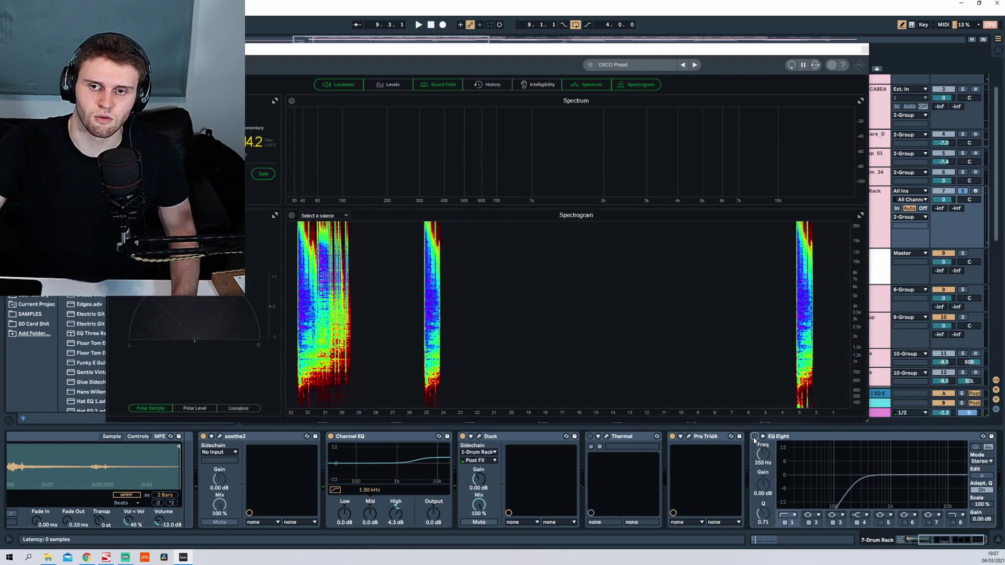
{"action": "left_click", "coordinate": [754, 437]}
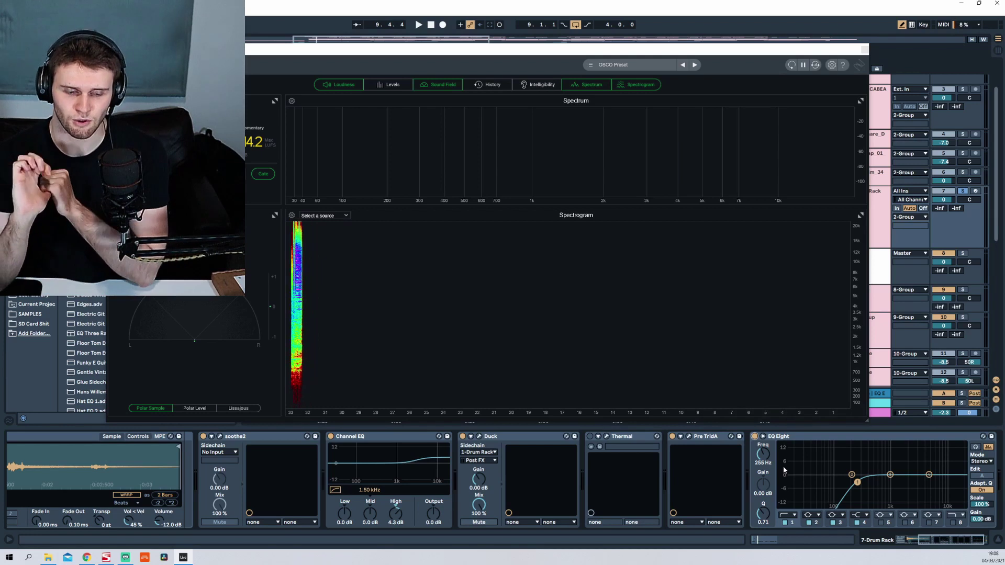
- Close the Insight 2 window, add TrackMeter to the Master, and enlarge its window over the arrangement
{"action": "left_click", "coordinate": [879, 413]}
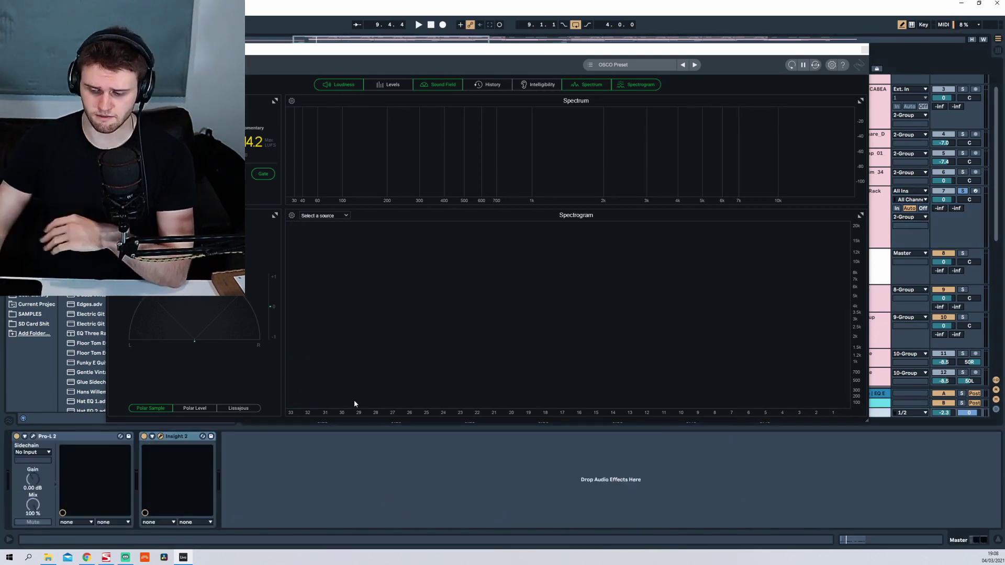
{"action": "left_click", "coordinate": [865, 49]}
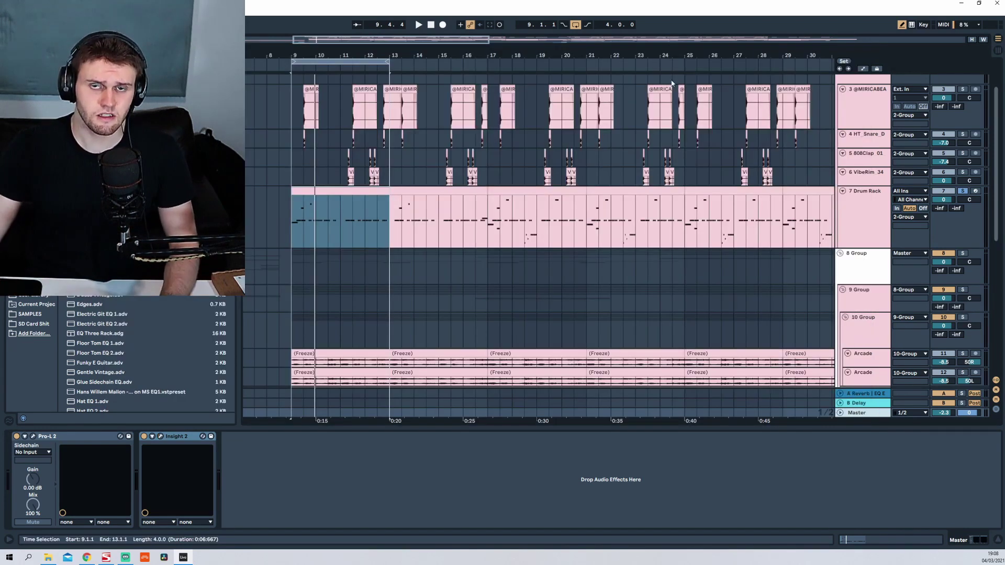
{"action": "key", "text": "ctrl+f"}
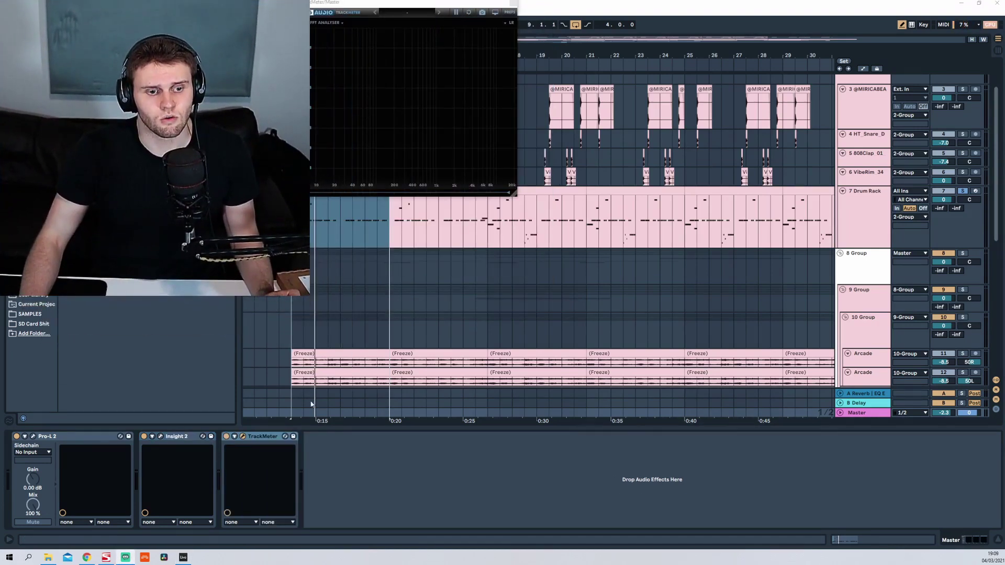
{"action": "left_click_drag", "start_coordinate": [391, 3], "coordinate": [532, 67]}
{"action": "left_click_drag", "start_coordinate": [669, 258], "coordinate": [877, 312]}
{"action": "left_click_drag", "start_coordinate": [689, 68], "coordinate": [633, 124]}
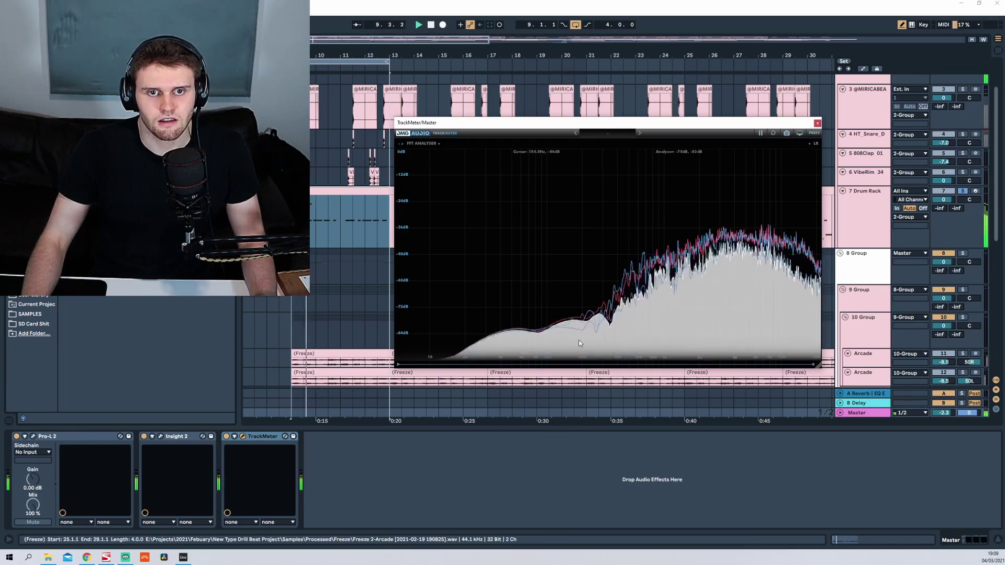
- Unsolo the 7 Drum Rack track and play the loop to examine the full mix's spectrum in TrackMeter
{"action": "key", "text": "space"}
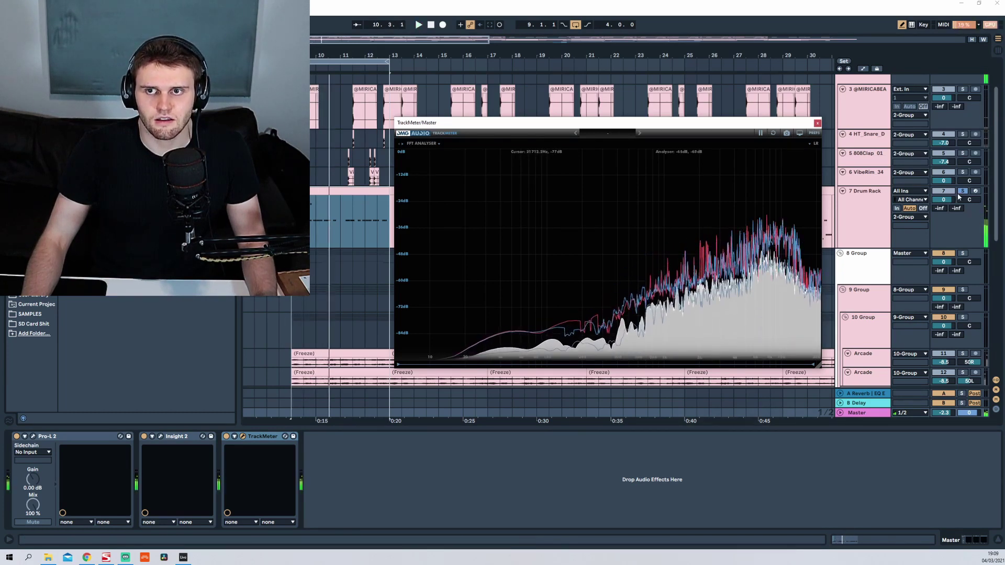
{"action": "left_click", "coordinate": [962, 191]}
{"action": "key", "text": "space"}
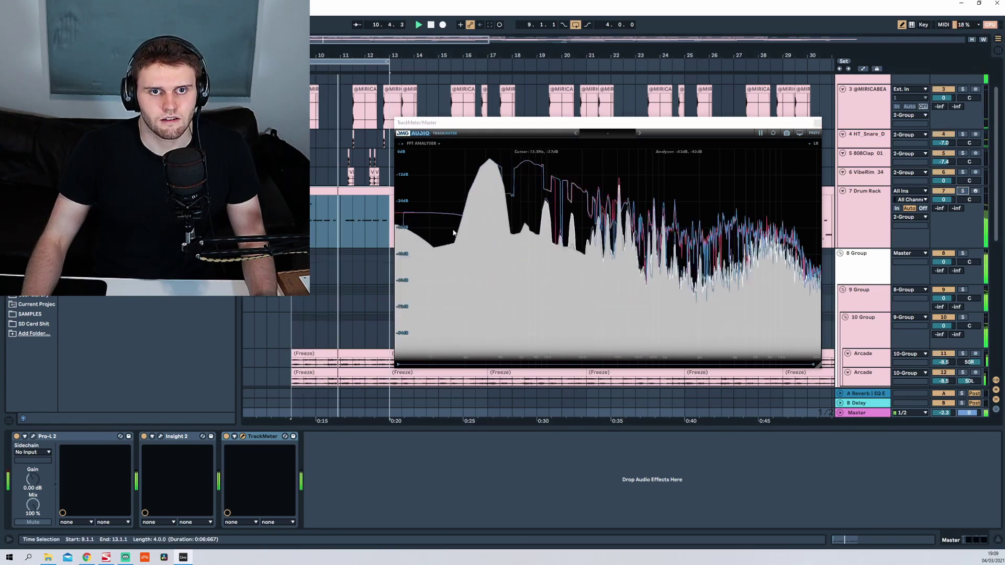
{"action": "key", "text": "space"}
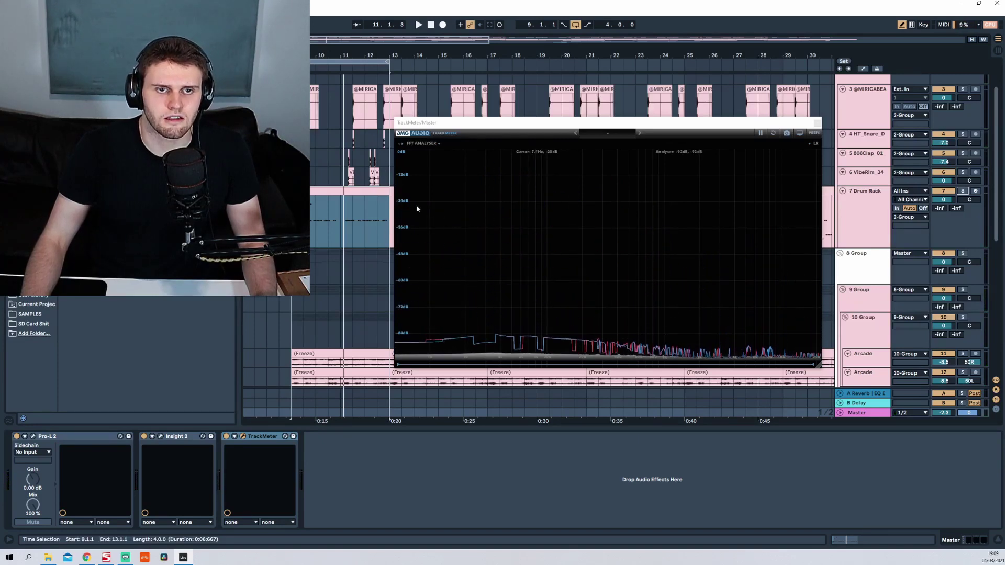
- Add a low-cut band at about 19.6 Hz in the last Pro-Q 3 on the 19 Group
{"action": "scroll", "coordinate": [886, 229], "scroll_direction": "down", "scroll_amount": 3}
{"action": "scroll", "coordinate": [886, 228], "scroll_direction": "down", "scroll_amount": 11}
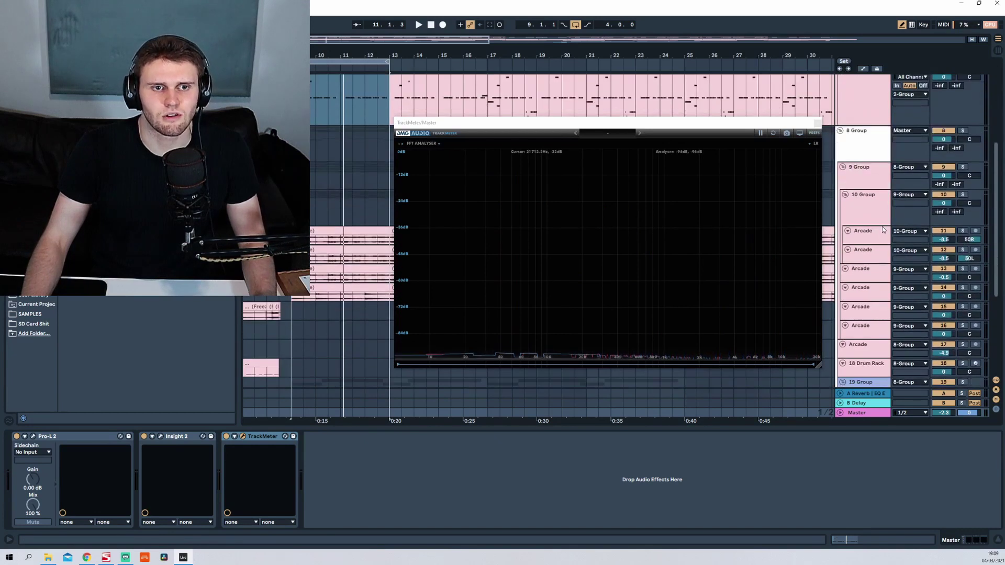
{"action": "scroll", "coordinate": [877, 251], "scroll_direction": "up", "scroll_amount": 1}
{"action": "scroll", "coordinate": [878, 251], "scroll_direction": "up", "scroll_amount": 1}
{"action": "left_click", "coordinate": [872, 265]}
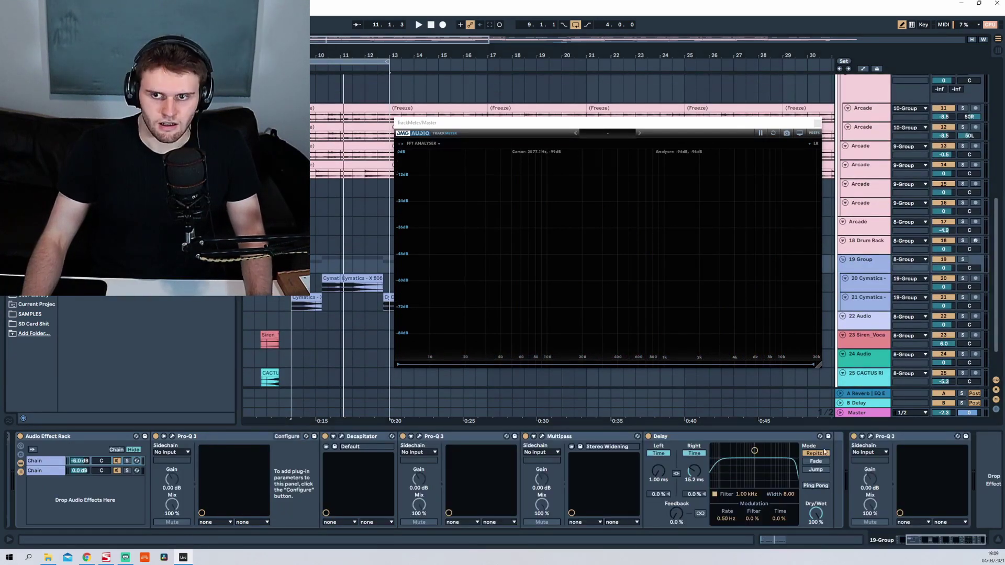
{"action": "left_click", "coordinate": [871, 437]}
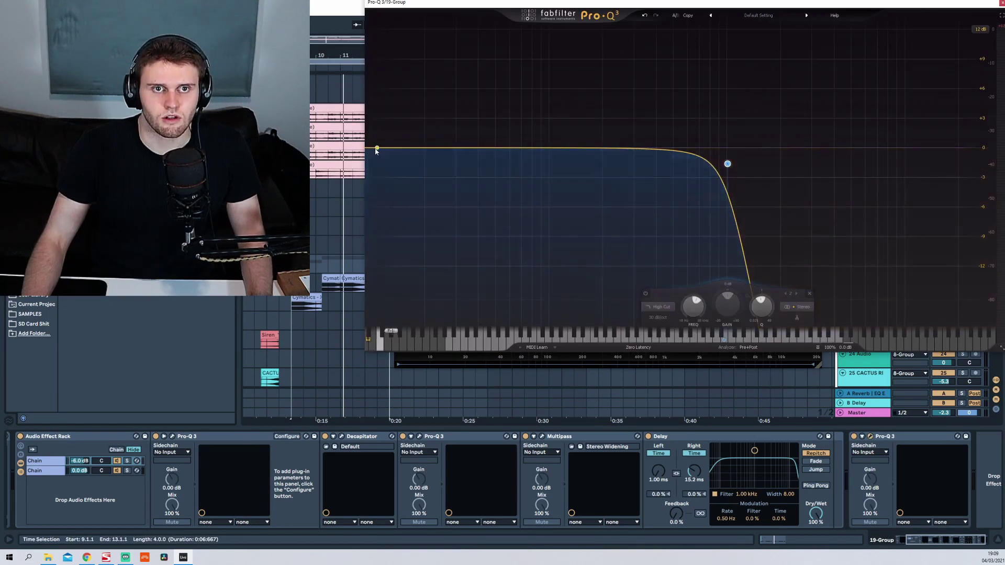
{"action": "left_click", "coordinate": [375, 149]}
{"action": "left_click_drag", "start_coordinate": [375, 149], "coordinate": [423, 149]}
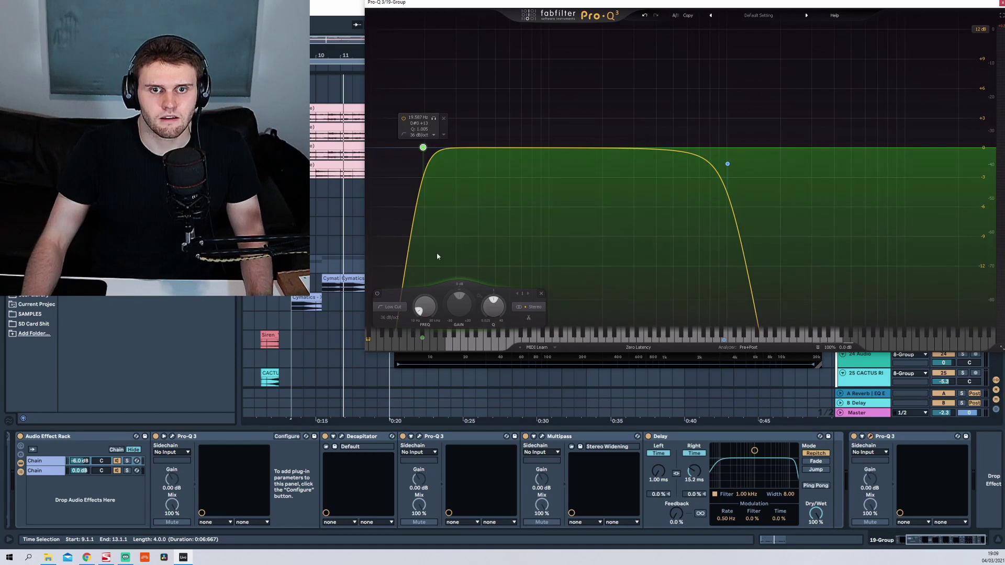
- Switch Pro-Q 3 to Linear Phase with a 24 dB/oct low cut just under 20 Hz, and play the loop against TrackMeter
{"action": "left_click", "coordinate": [638, 348]}
{"action": "left_click", "coordinate": [638, 374]}
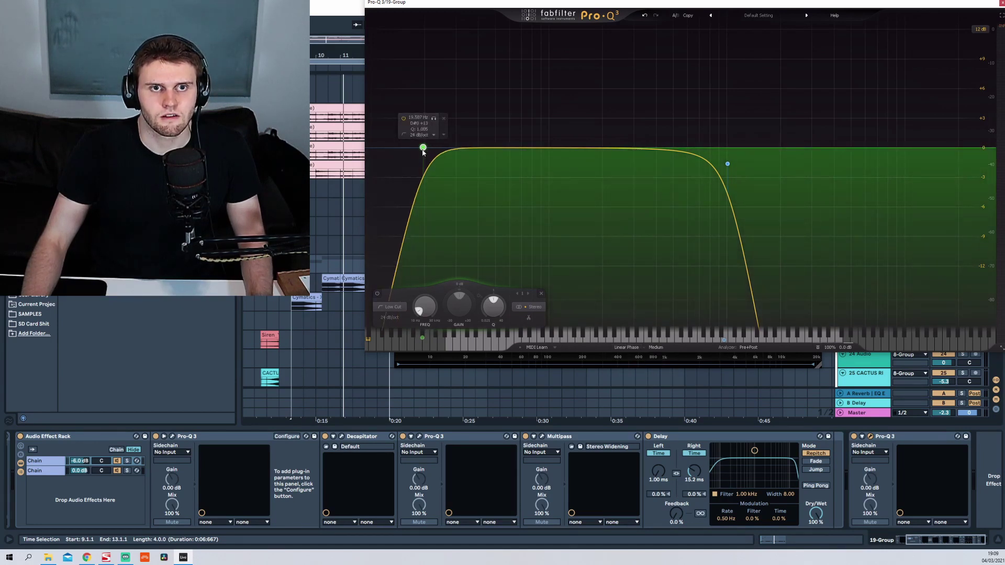
{"action": "left_click_drag", "start_coordinate": [423, 152], "coordinate": [424, 150]}
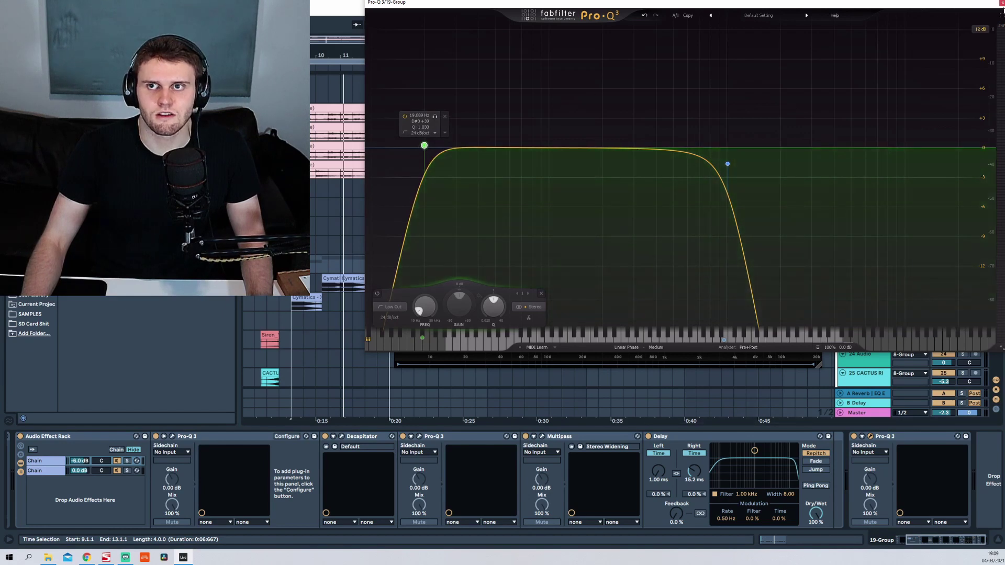
{"action": "left_click", "coordinate": [998, 3]}
{"action": "key", "text": "space"}
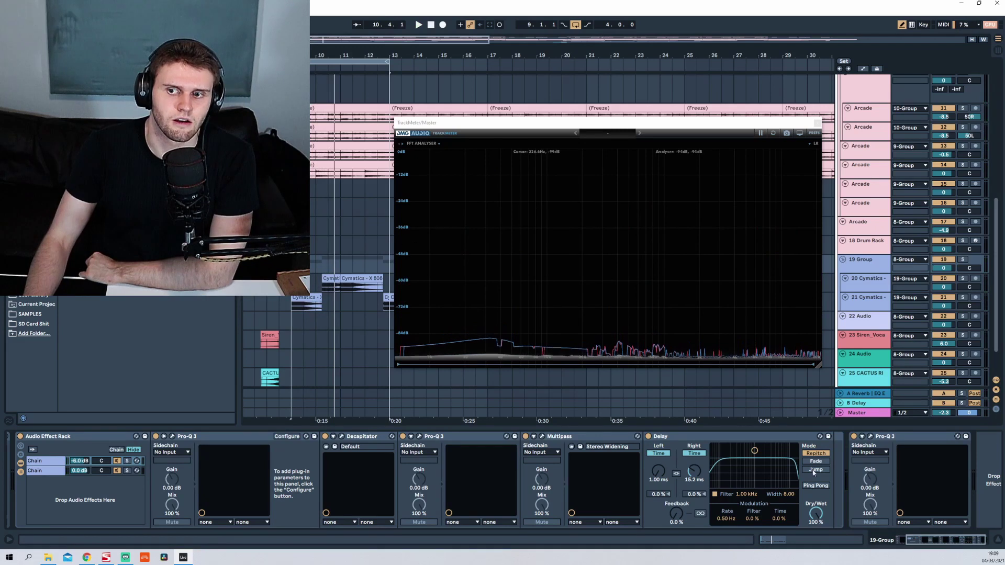
- Add a second low-cut band near 11 Hz in the 19 Group's last Pro-Q 3, shift it lower, and return to TrackMeter
{"action": "left_click", "coordinate": [871, 436]}
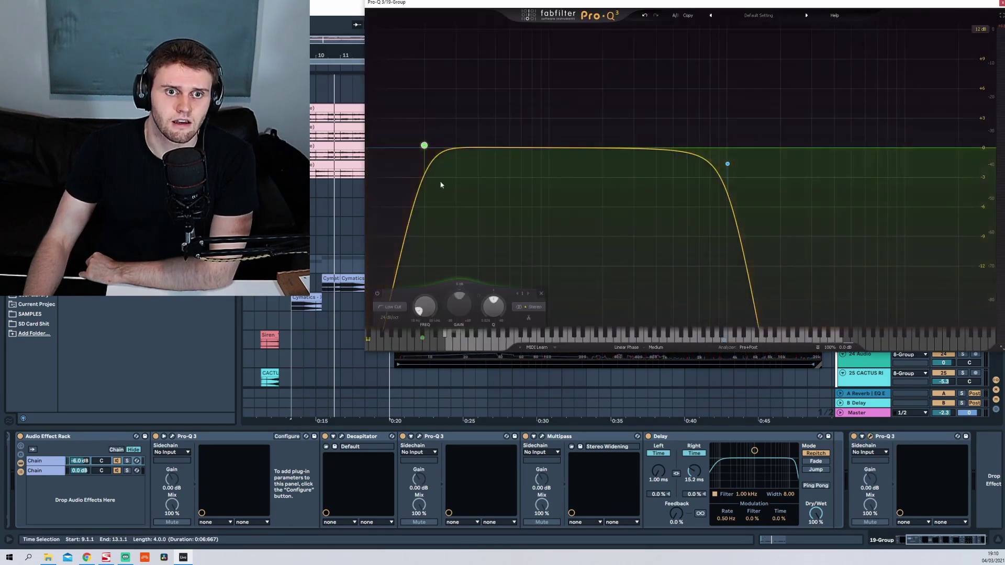
{"action": "left_click", "coordinate": [381, 148]}
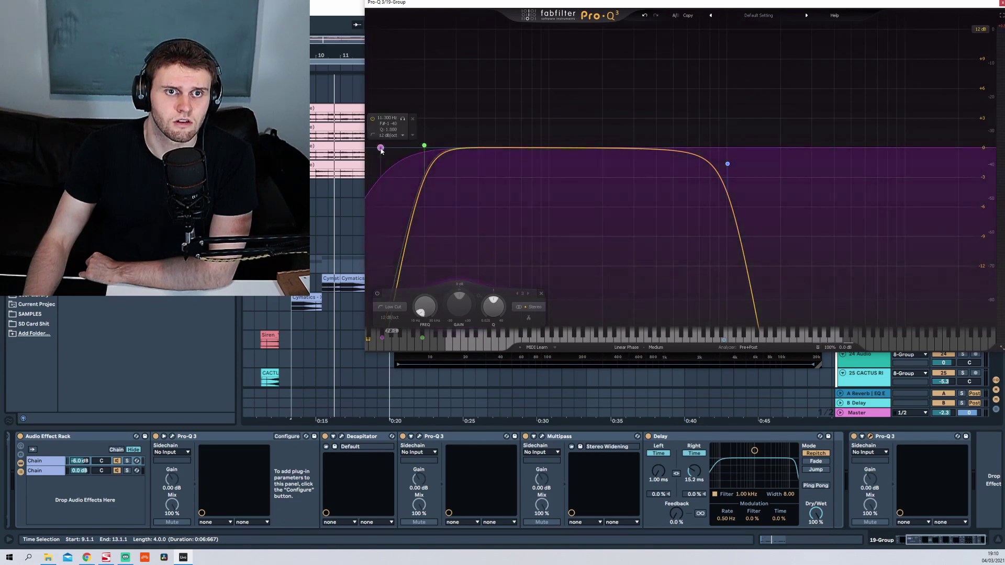
{"action": "left_click_drag", "start_coordinate": [380, 149], "coordinate": [372, 146]}
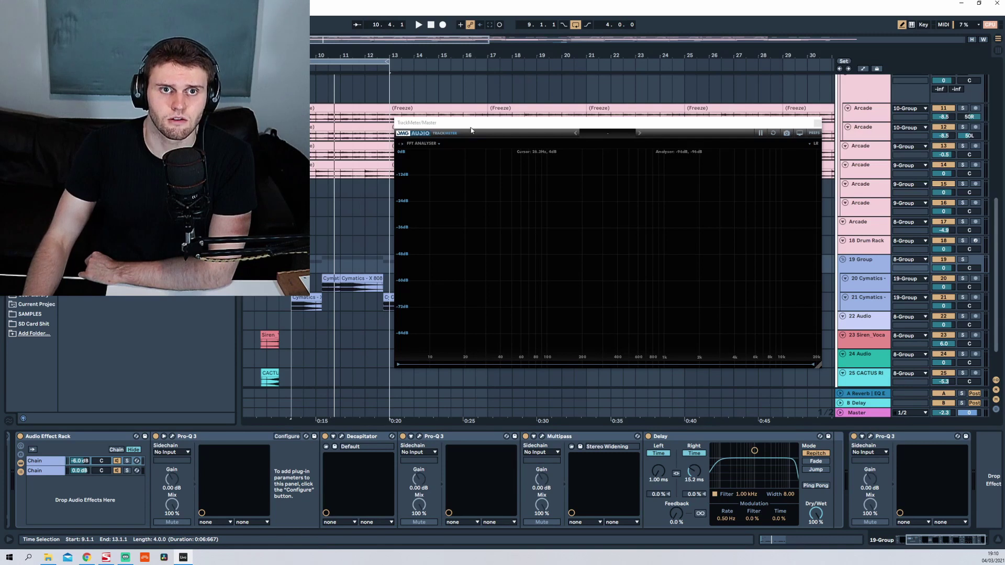
{"action": "mouse_move", "coordinate": [470, 125]}
{"action": "left_mouse_down"}
{"action": "mouse_move", "coordinate": [429, 157]}
{"action": "mouse_move", "coordinate": [450, 125]}
{"action": "left_mouse_up"}
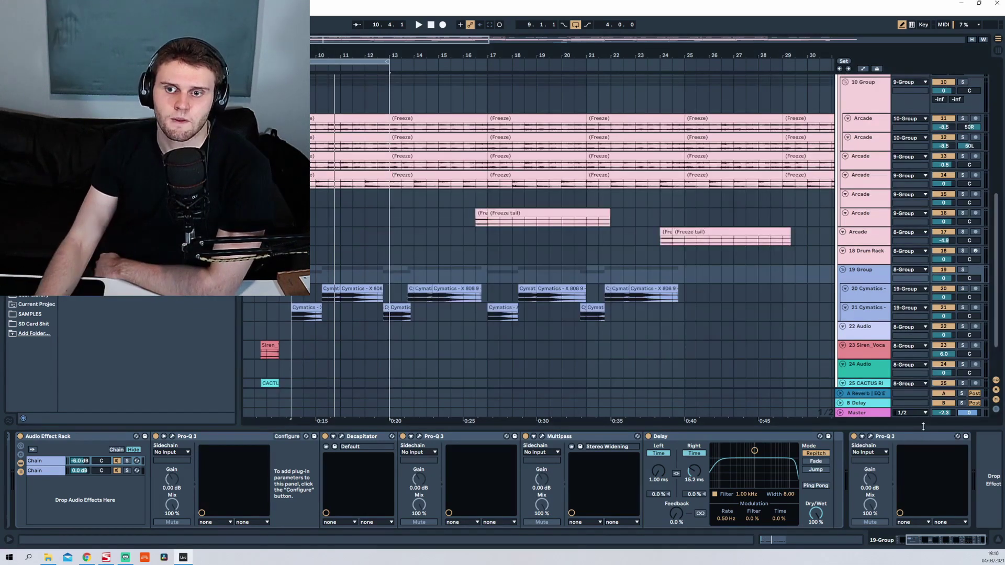
- Reopen TrackMeter on the Master and play the loop to examine the low end of the spectrum
{"action": "left_click", "coordinate": [921, 437]}
{"action": "scroll", "coordinate": [866, 324], "scroll_direction": "up", "scroll_amount": 10}
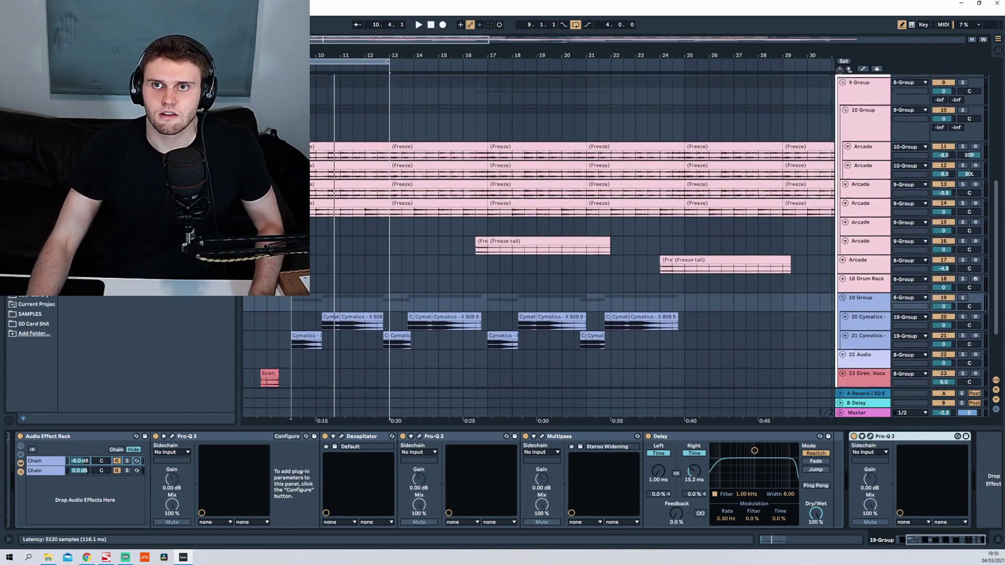
{"action": "left_click", "coordinate": [861, 413]}
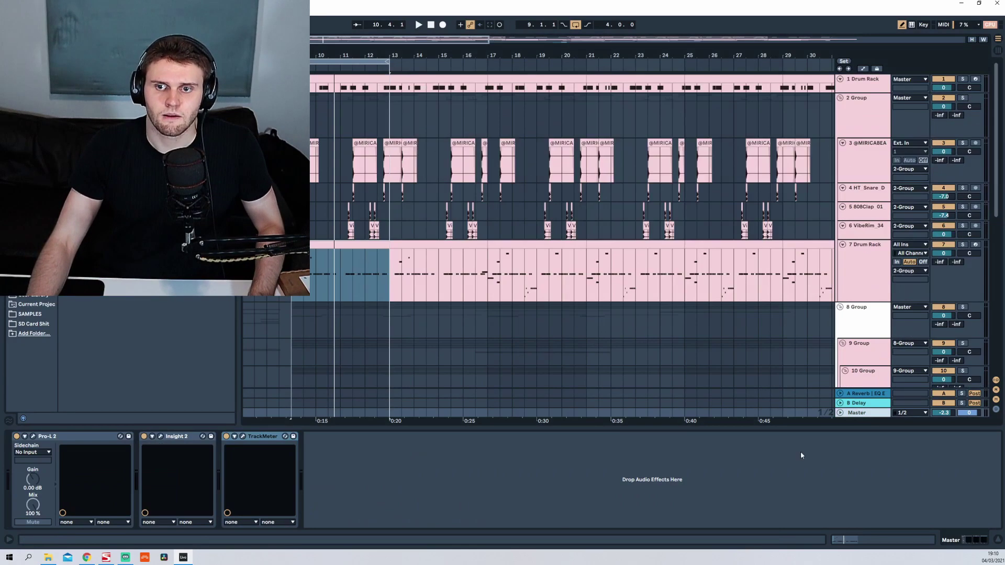
{"action": "left_click", "coordinate": [244, 437]}
{"action": "key", "text": "space"}
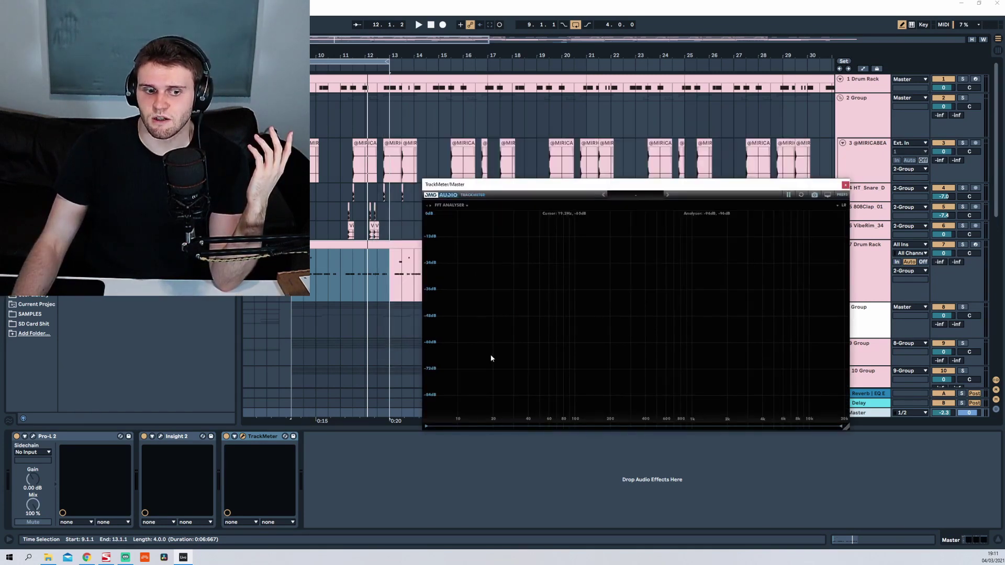
- Switch TrackMeter on the Master to the Scope view and play the loop to examine the waveform
{"action": "left_click", "coordinate": [449, 206]}
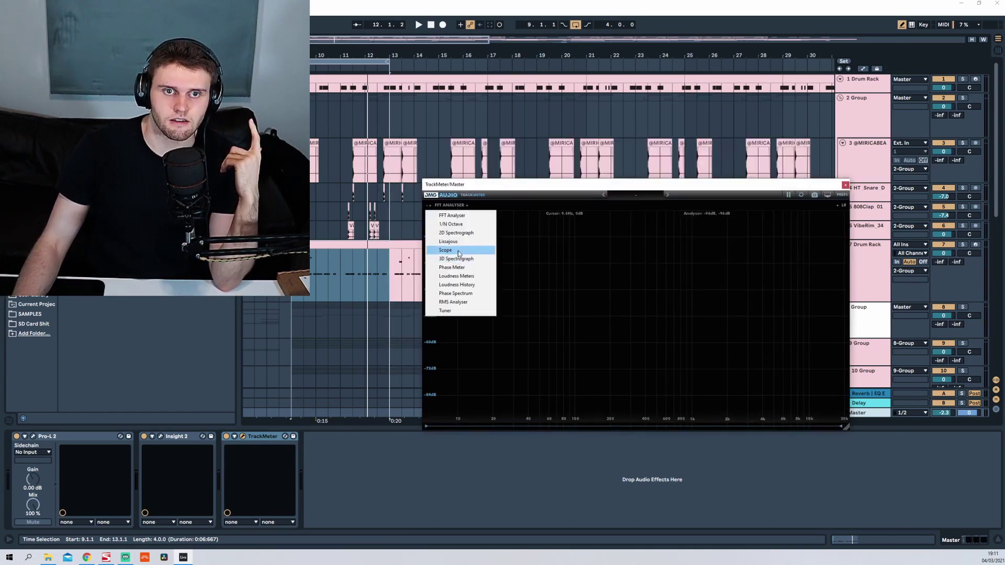
{"action": "left_click", "coordinate": [457, 250]}
{"action": "key", "text": "space"}
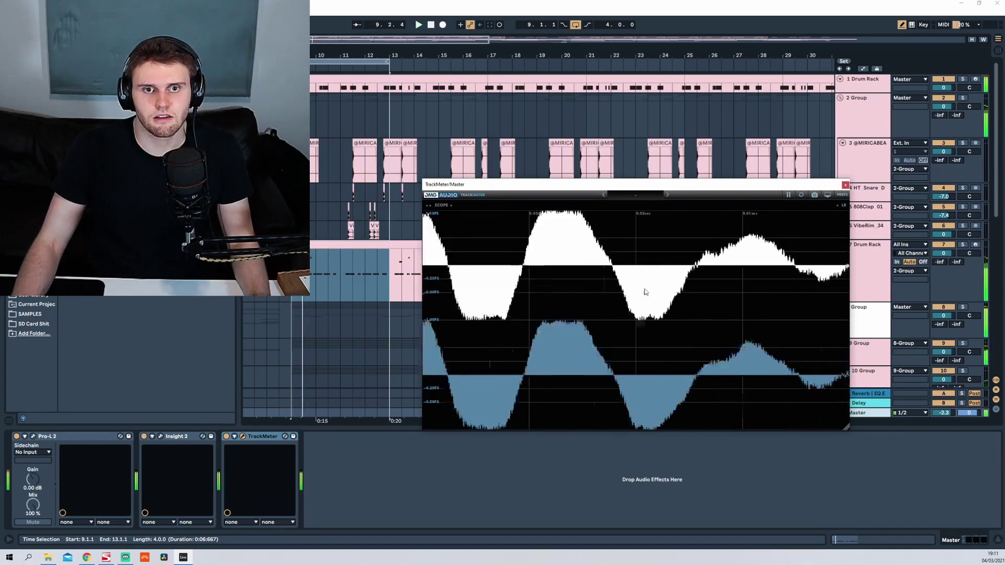
{"action": "left_click", "coordinate": [449, 206]}
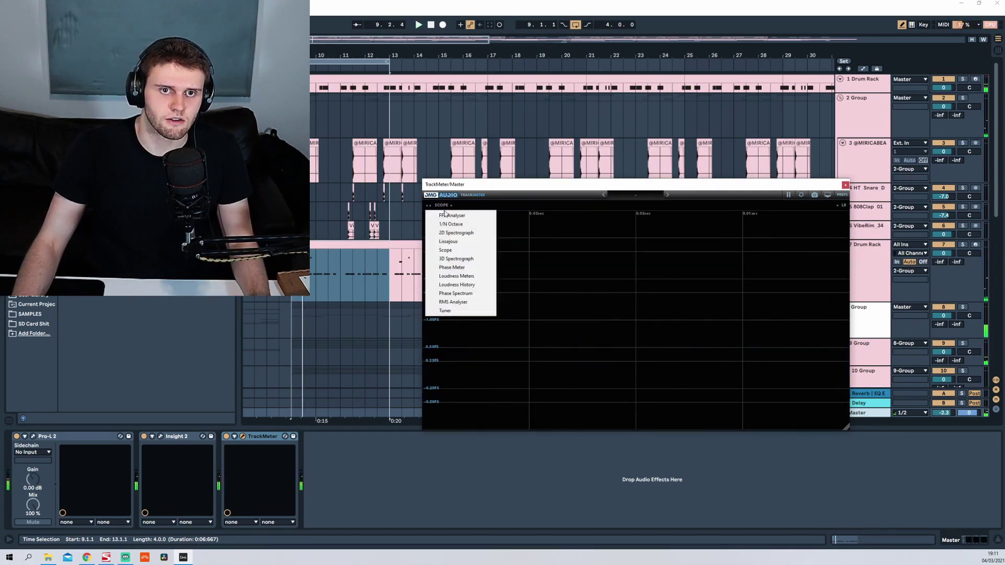
{"action": "left_click", "coordinate": [456, 250]}
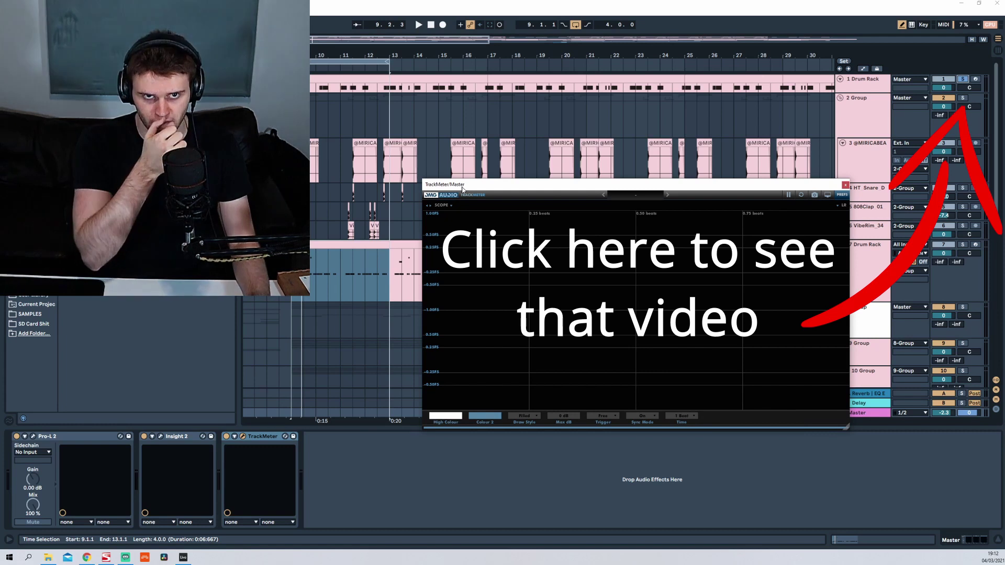
- Switch TrackMeter to Phase Spectrum, unsolo the 1 Drum Rack track, and play the loop to check the stereo balance across frequencies
{"action": "left_click", "coordinate": [441, 208]}
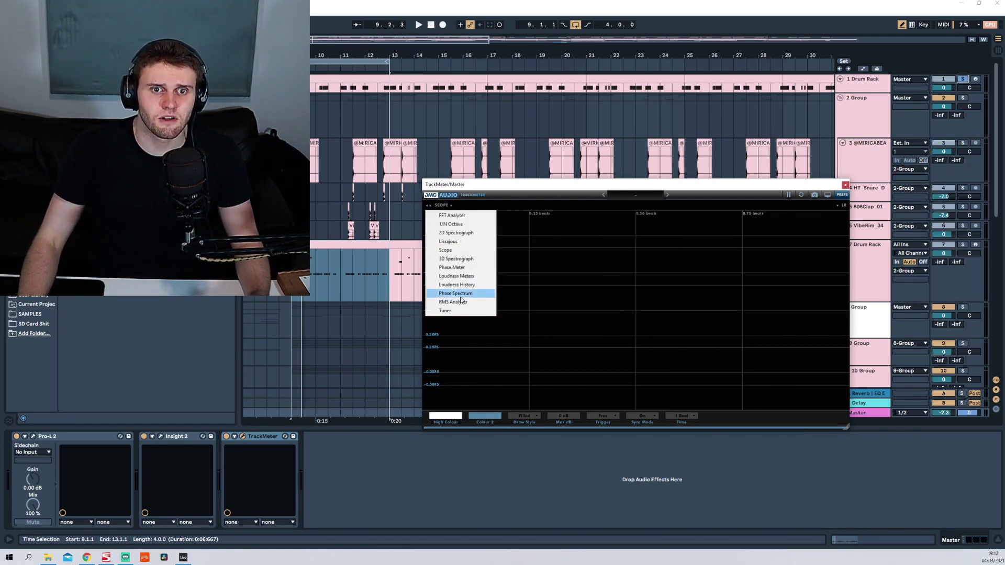
{"action": "left_click", "coordinate": [471, 293]}
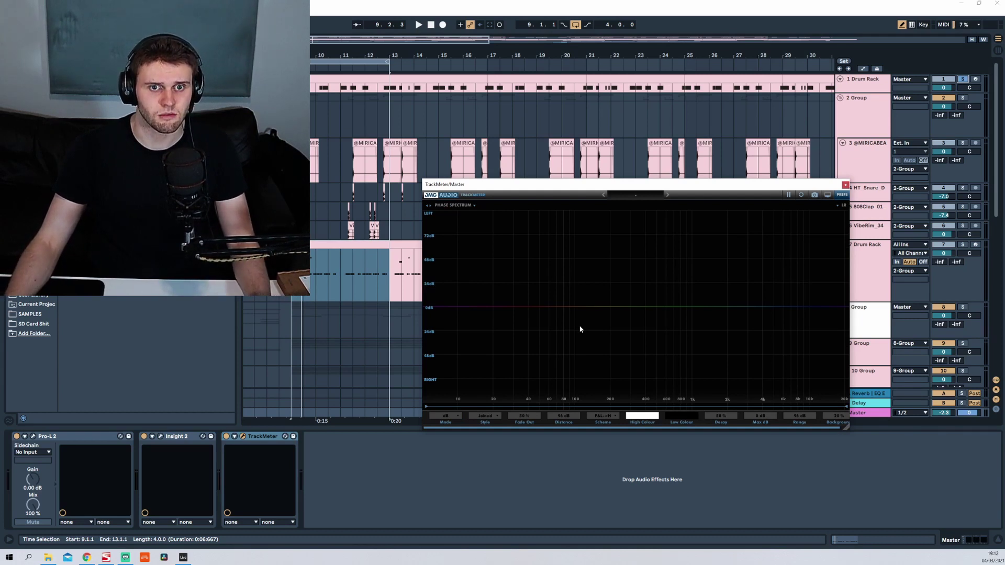
{"action": "key", "text": "space"}
{"action": "left_click", "coordinate": [962, 81]}
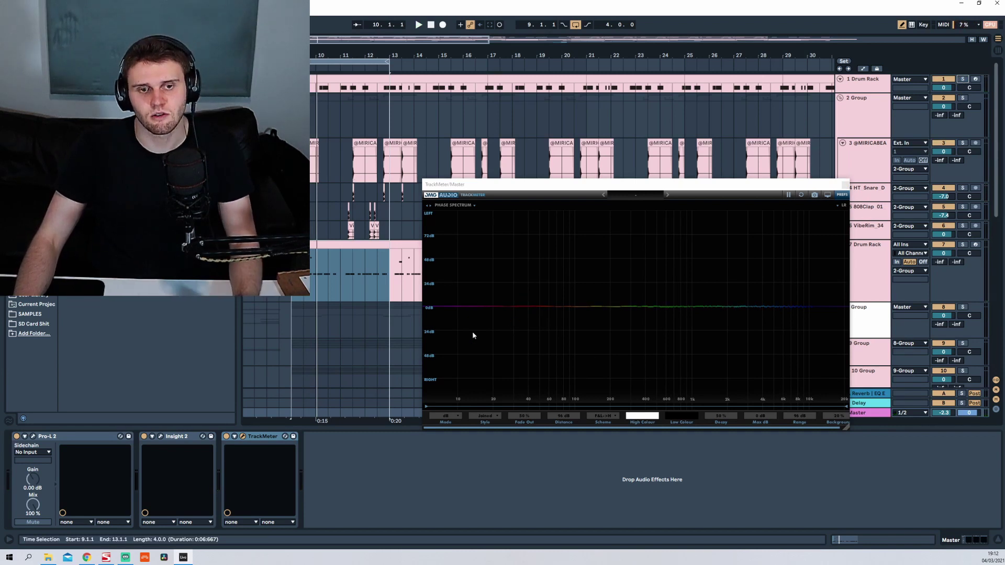
{"action": "key", "text": "space"}
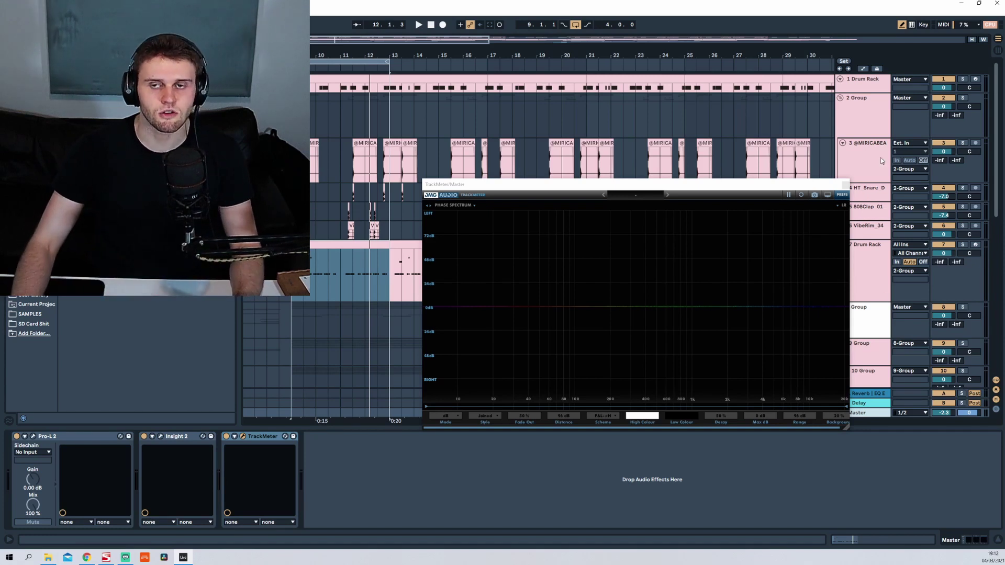
{"action": "left_click", "coordinate": [845, 184]}
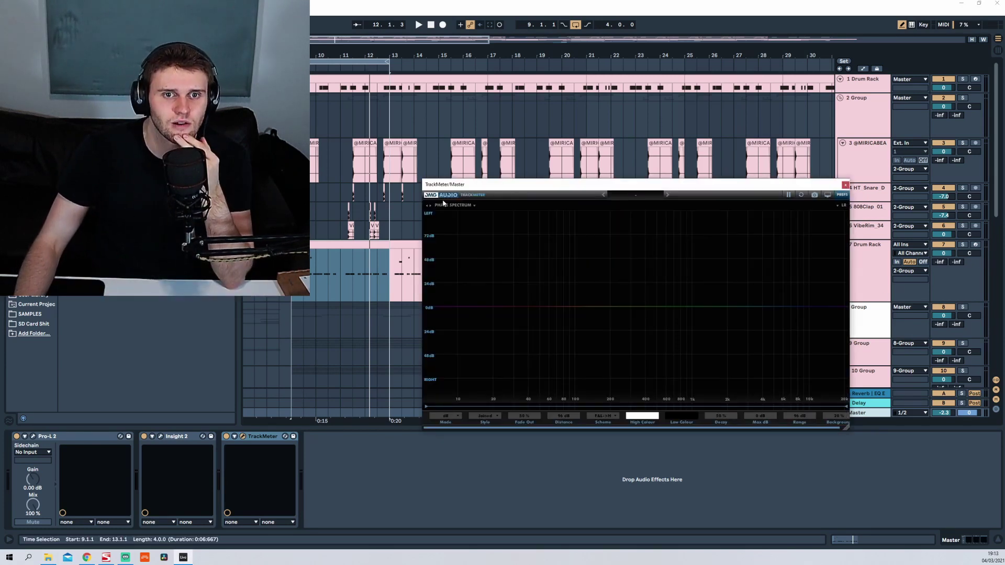
- Switch TrackMeter to the Lissajous view, play the loop to examine the stereo image, and close the plug-in window
{"action": "left_click", "coordinate": [444, 206]}
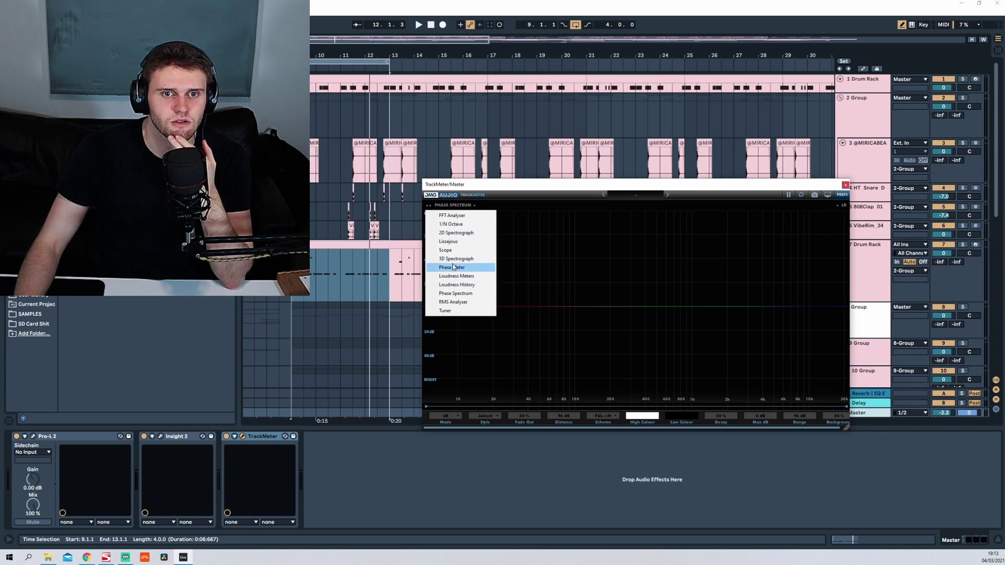
{"action": "left_click", "coordinate": [450, 242]}
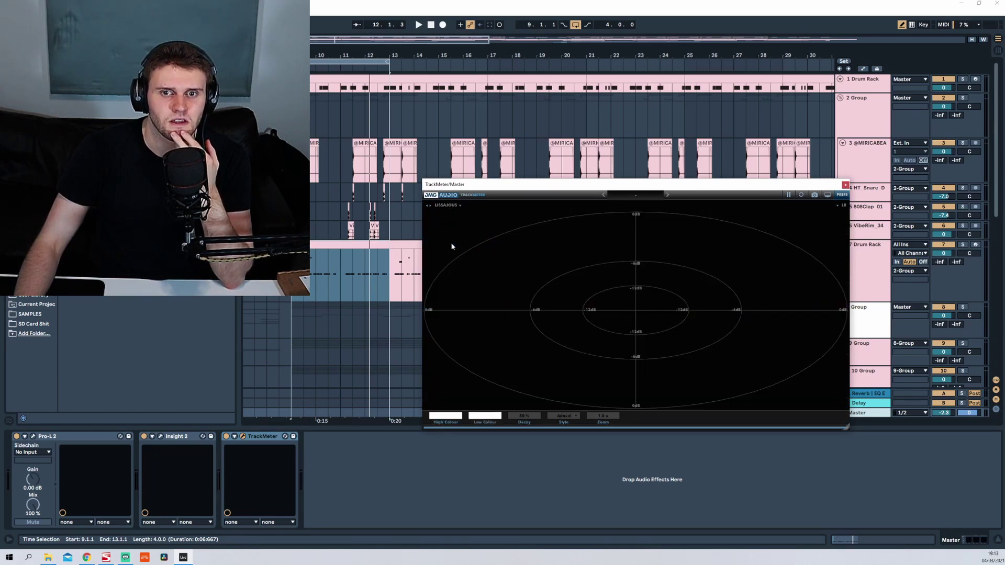
{"action": "key", "text": "space"}
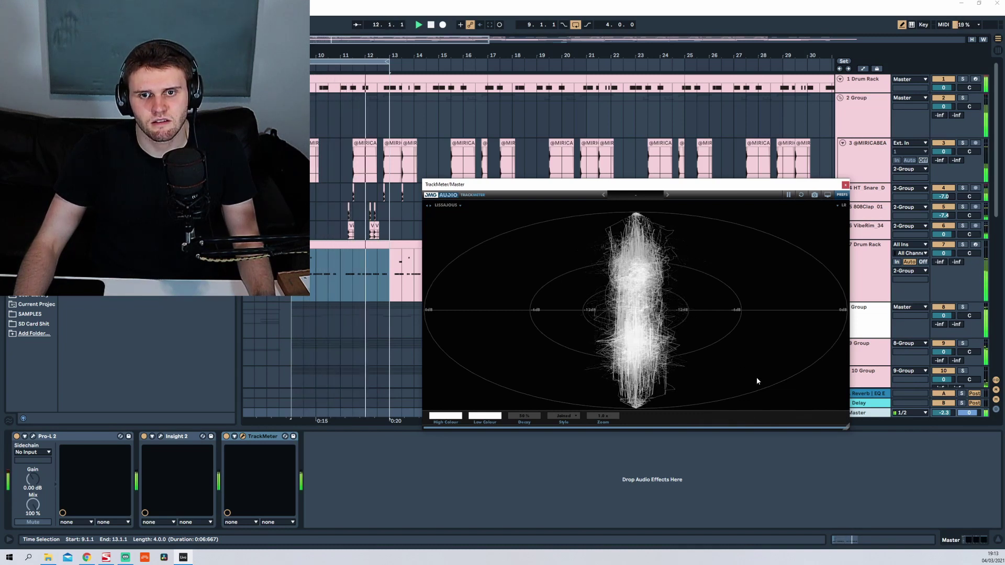
{"action": "left_click", "coordinate": [845, 185]}
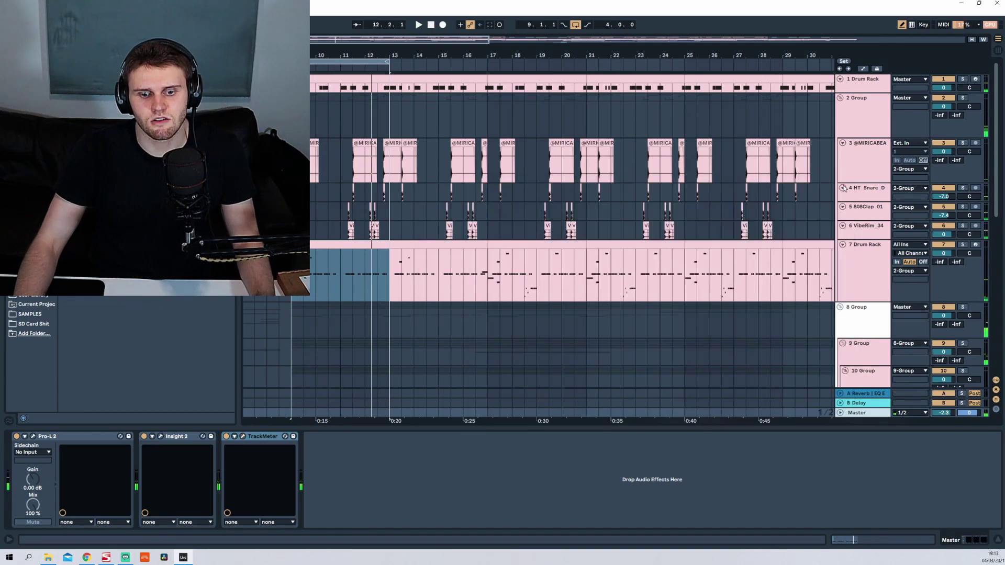
- Delete TrackMeter and Insight 2 from the Master, leaving only Pro-L 2 in its device chain
{"action": "left_click", "coordinate": [269, 439]}
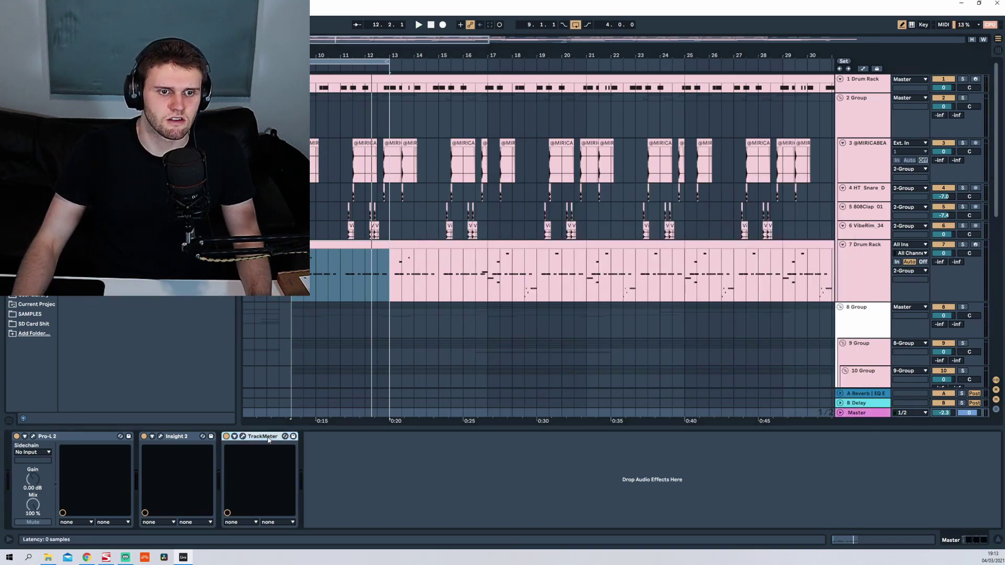
{"action": "key", "text": "Delete"}
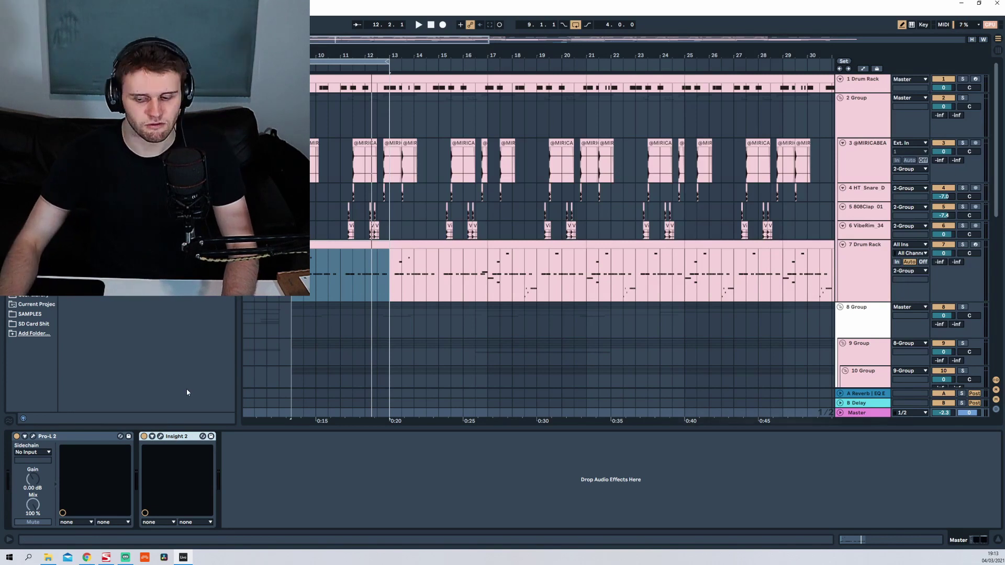
{"action": "key", "text": "Delete"}
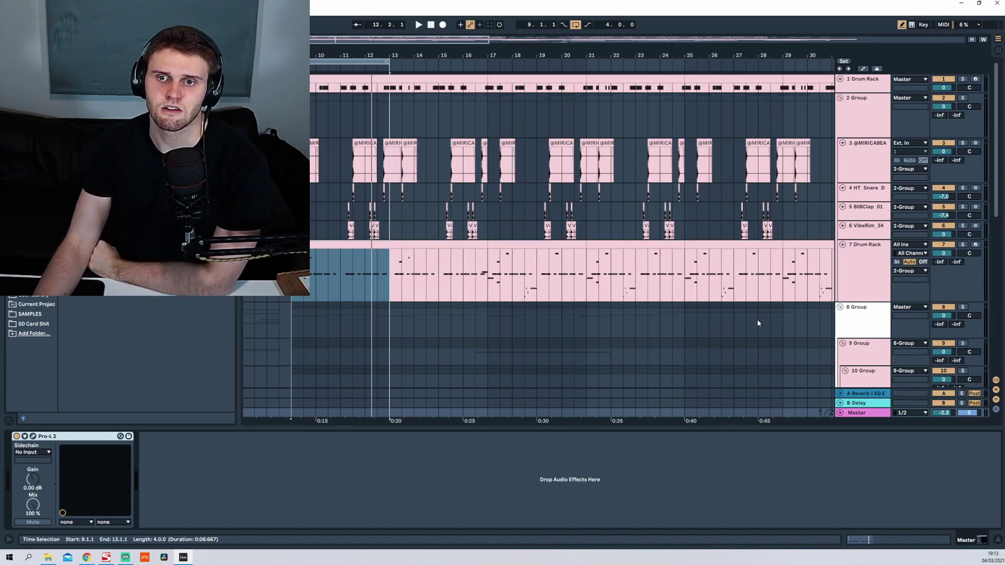
{"action": "scroll", "coordinate": [756, 318], "scroll_direction": "down", "scroll_amount": 10}
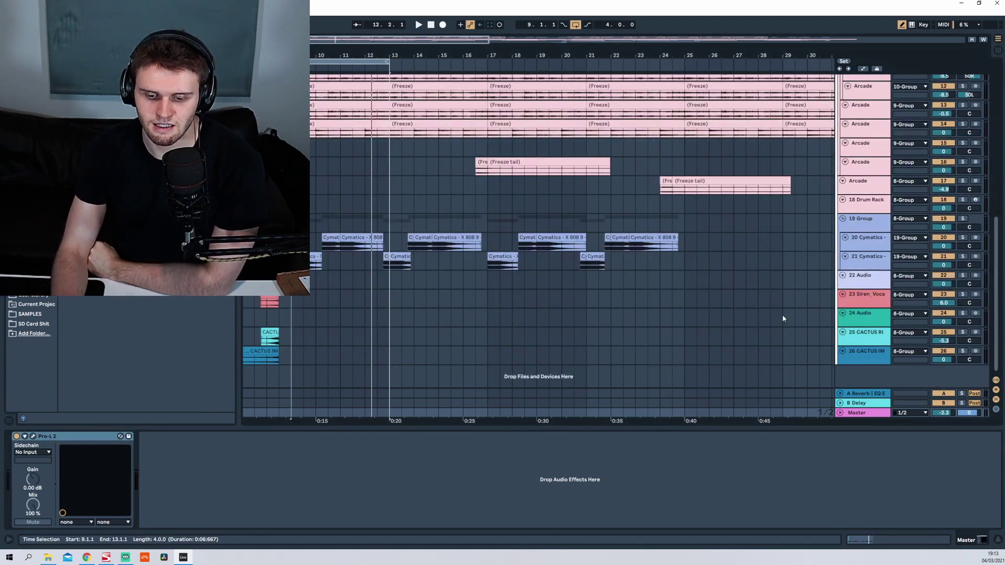